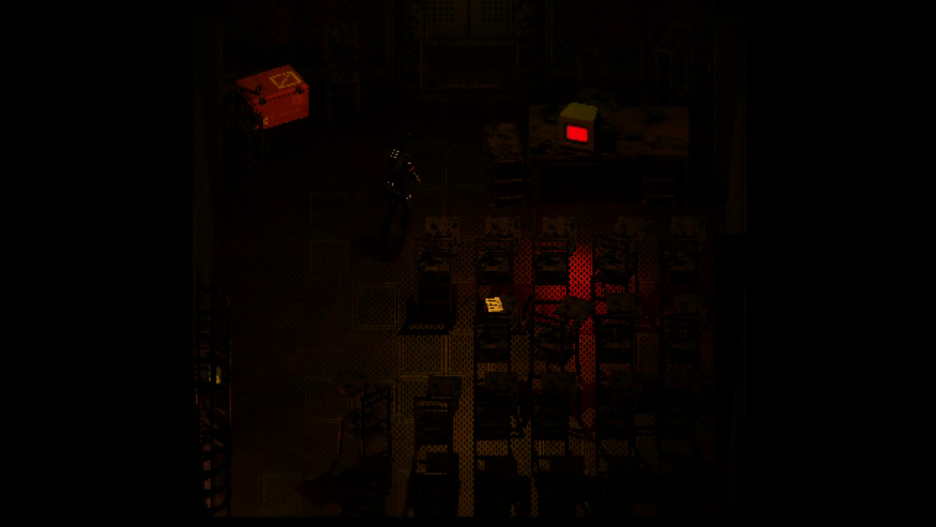
Walk north out of the room and open the note 'The Empress' Hand' for reading
key("w")
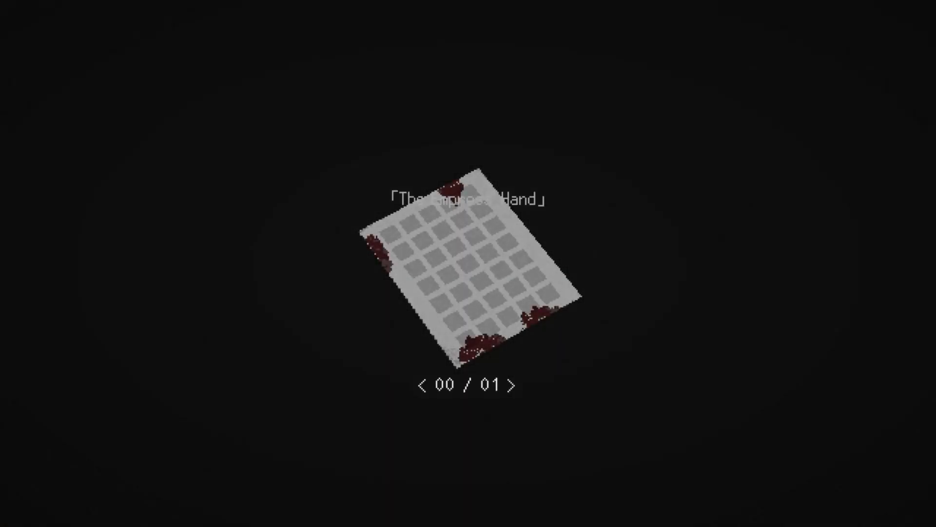
Turn the note to reveal EMPRESS in its hidden letter columns, then close it
key("Right")
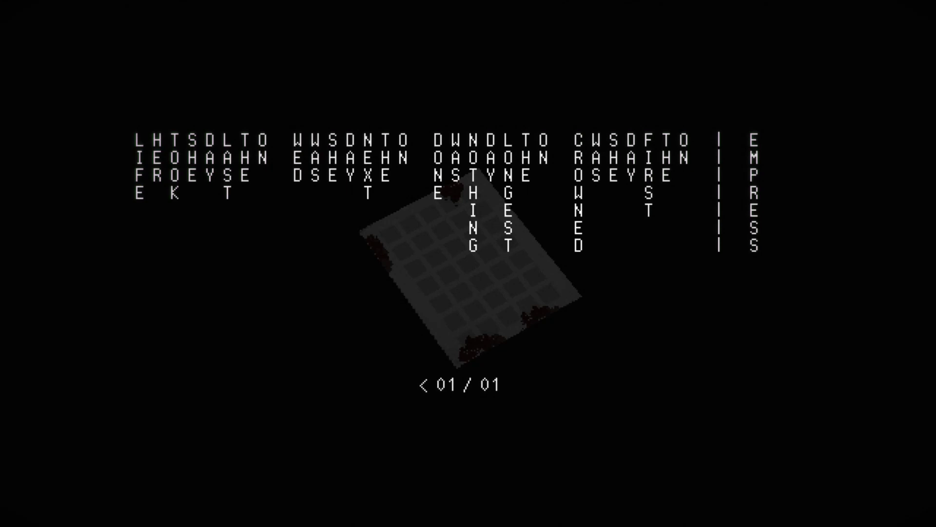
key("Escape")
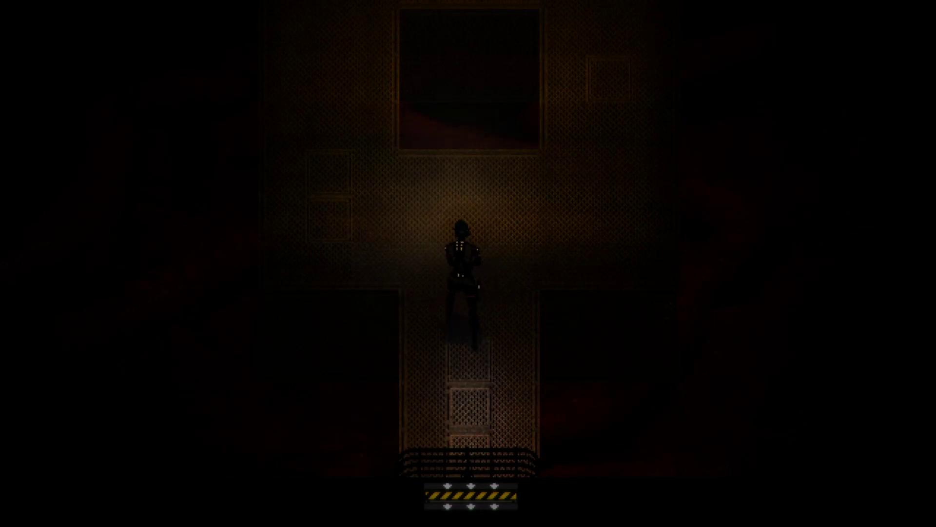
key("Up")
Walk up past the painting into the shrine chamber with the hexagonal door
key("Left")
key("Right")
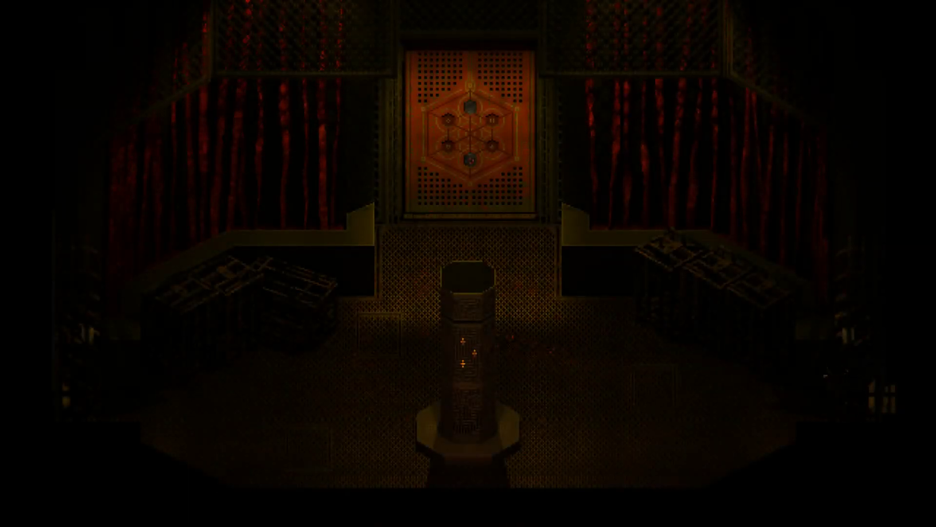
Set a stone plate into the door's right hexagon slot, filling three of six tiles
key("Left")
key("Up")
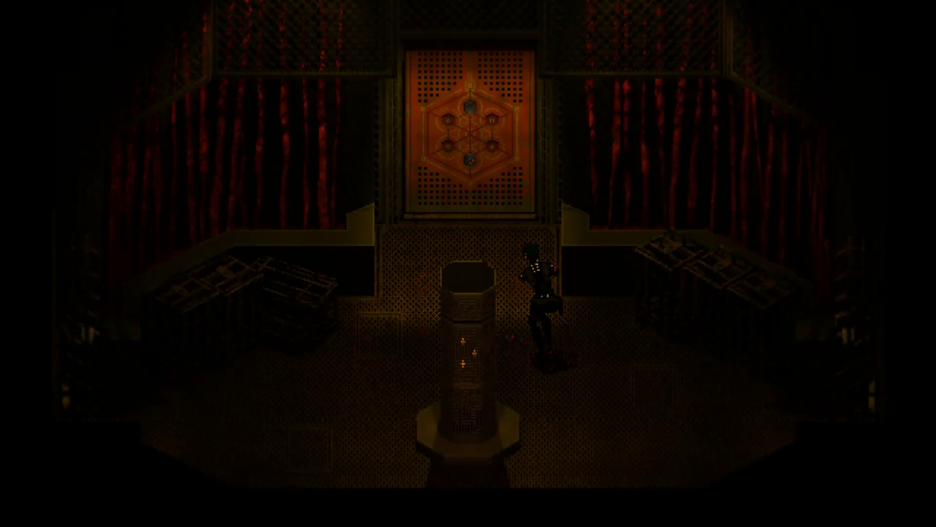
key("Return")
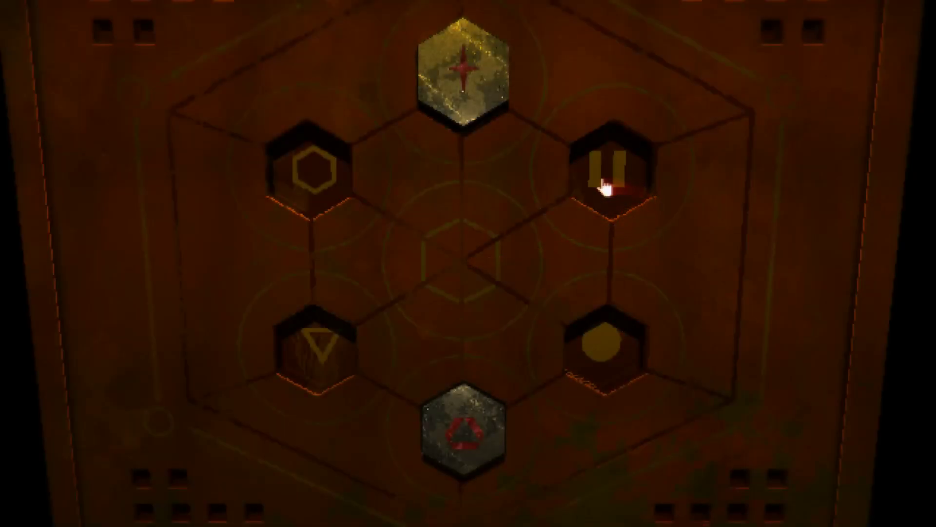
left_click(604, 187)
key("Return")
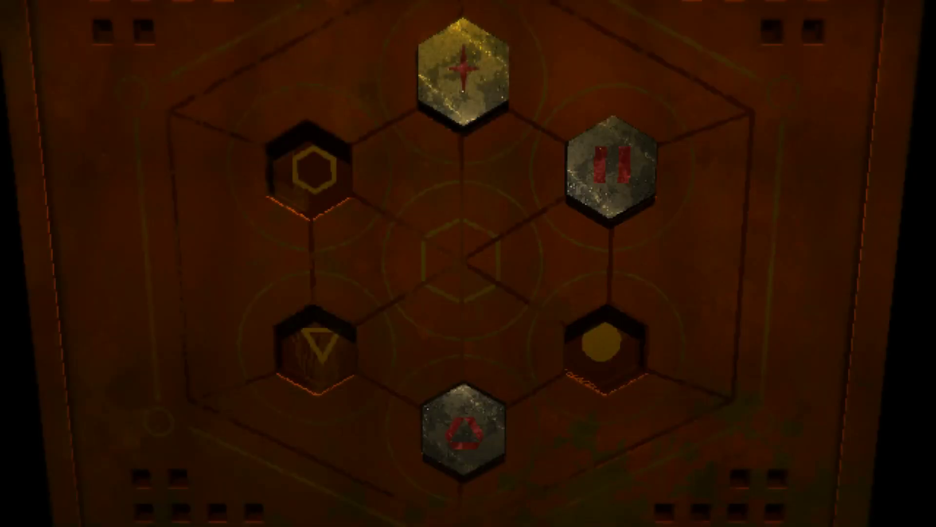
Review the carried items, then leave the hexagon puzzle and walk away from the door
key("Tab")
key("Down")
key("Left")
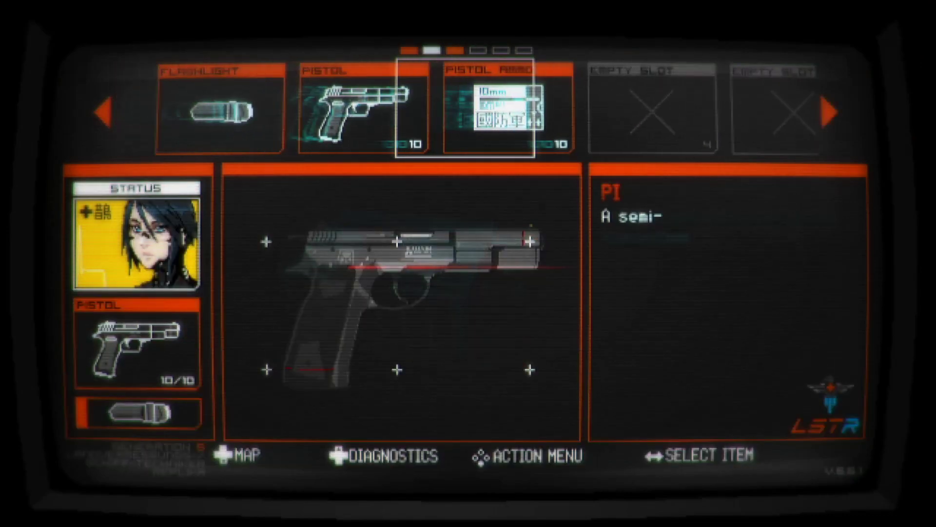
key("Left")
key("Left")
key("Left")
key("Escape")
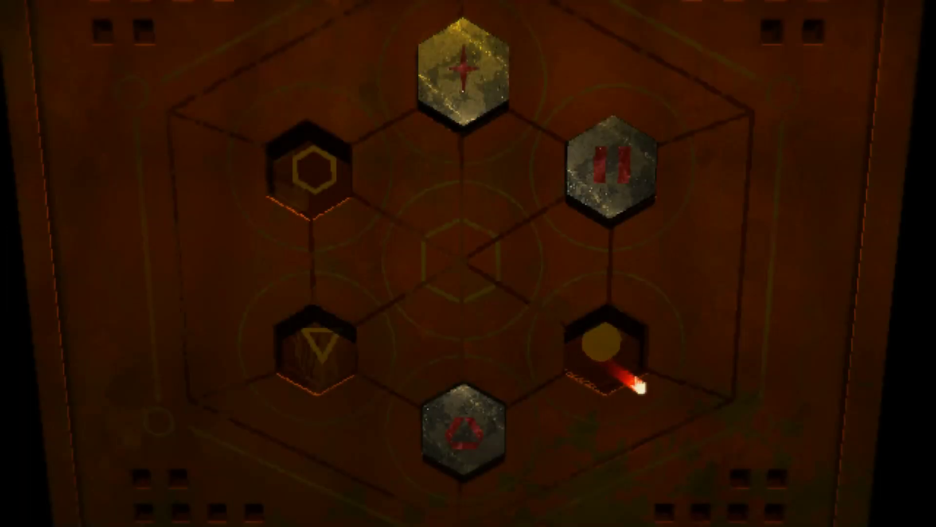
key("Escape")
key("Down")
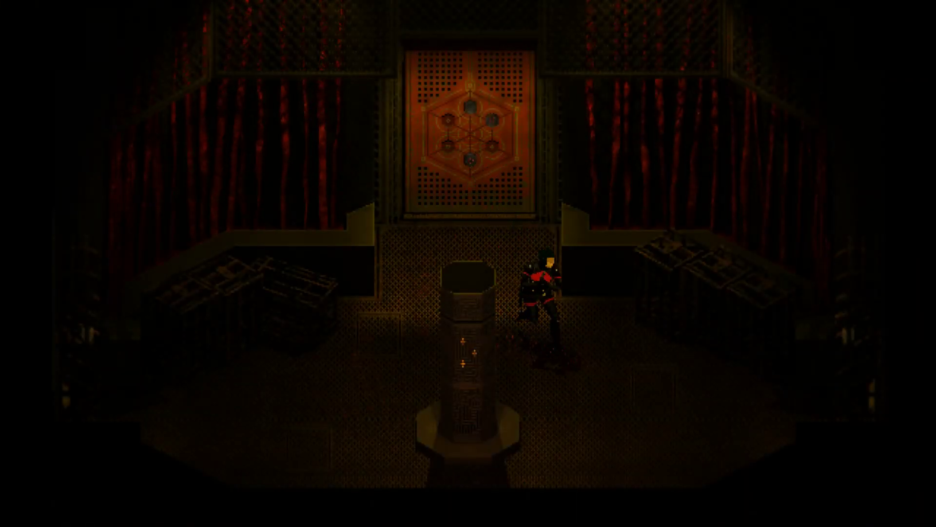
key("Right")
key("Right")
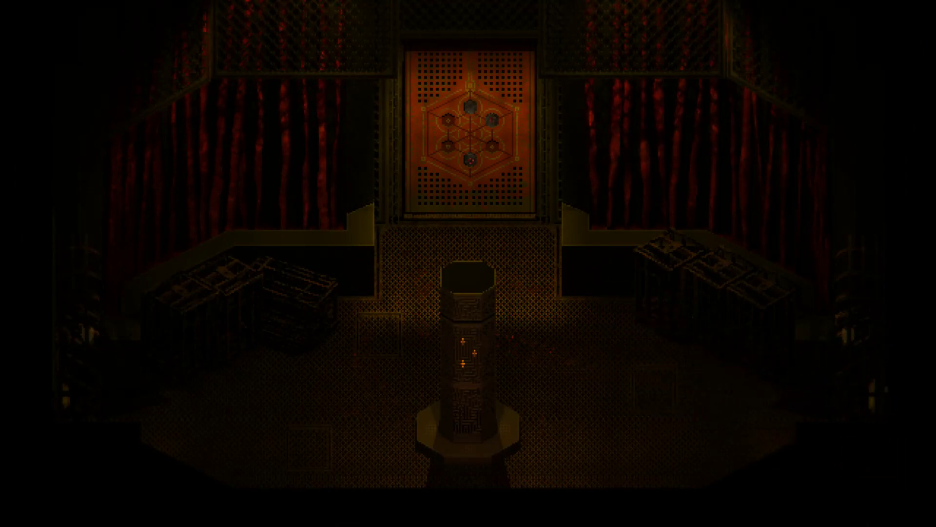
Walk down through the dialogue to the glowing red storage box and open it
key("Down")
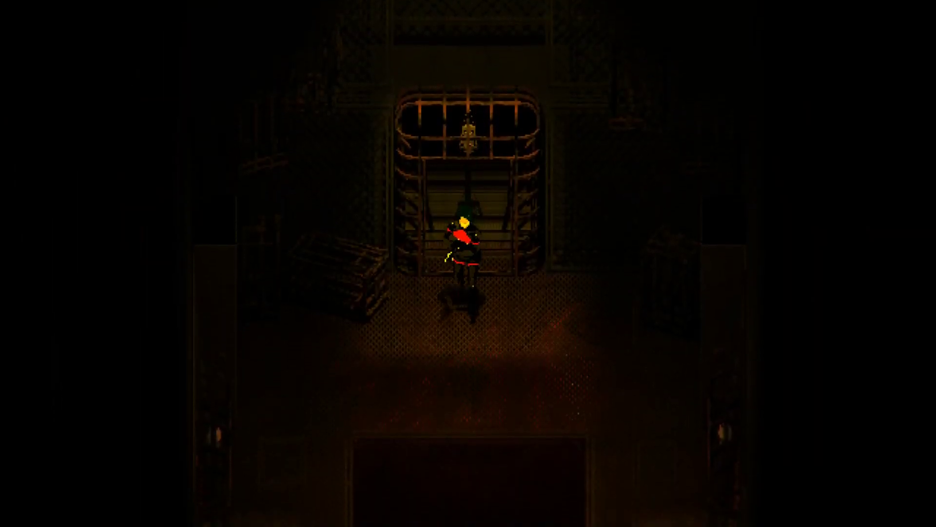
key("Return")
key("Return")
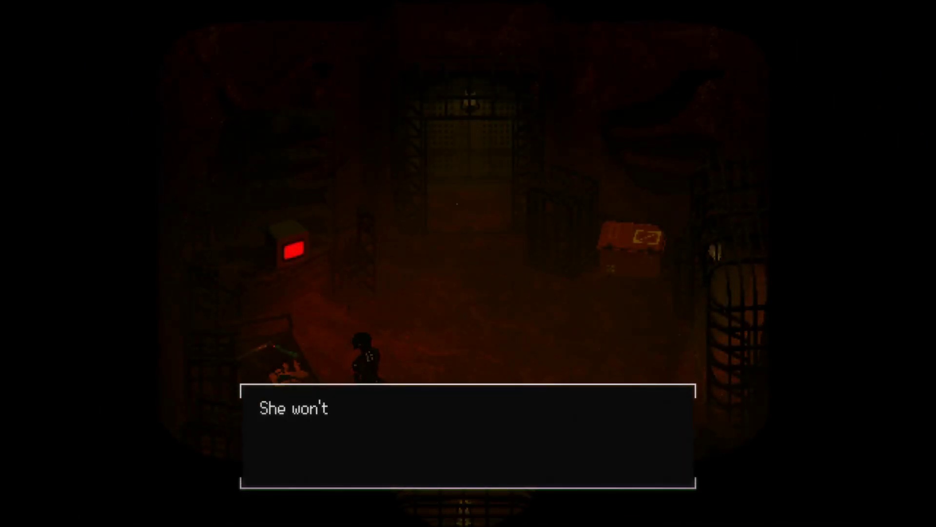
key("Right")
key("Up")
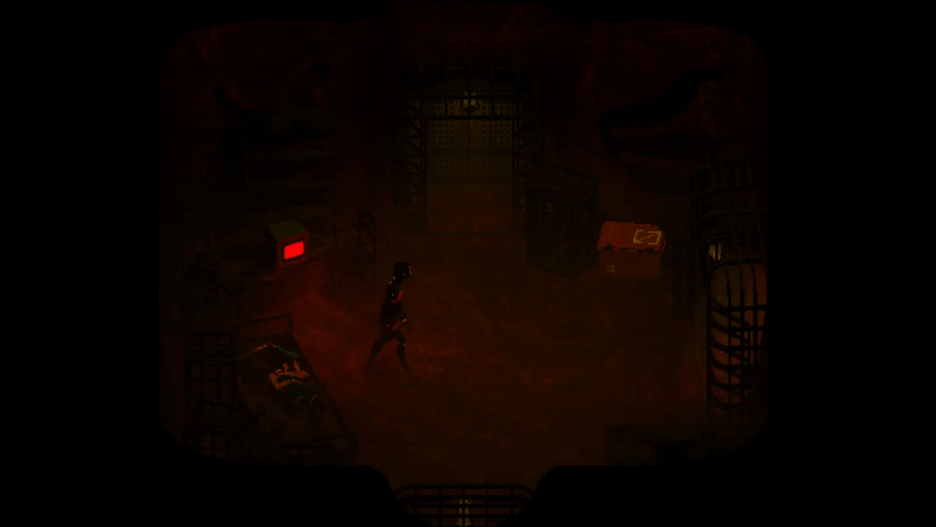
key("Up")
key("Right")
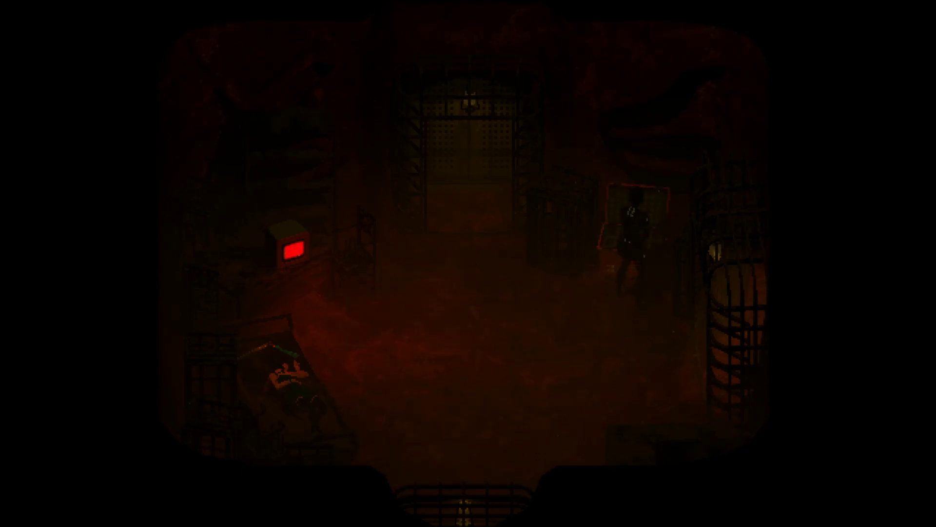
Browse the carried and stored repair items, close storage, and walk up into the far doorway
key("Left")
key("Left")
key("Left")
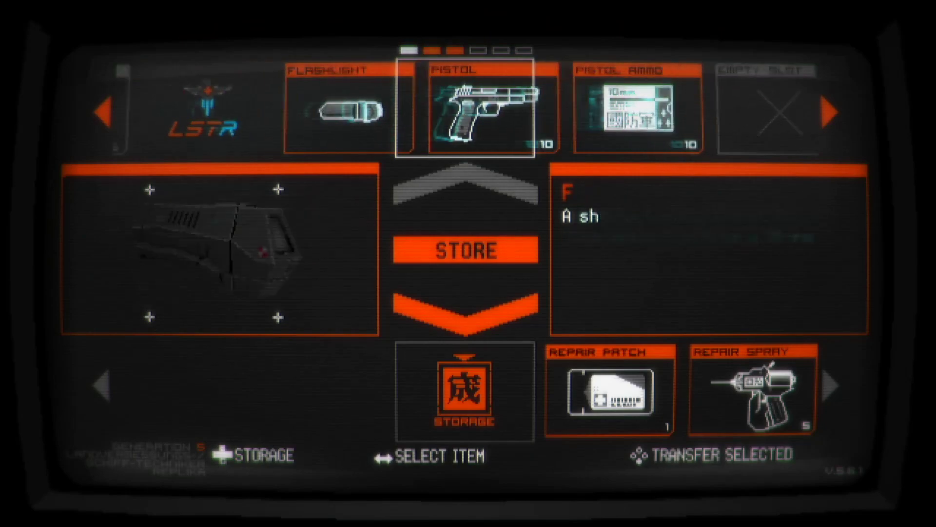
key("Down")
key("Right")
key("Right")
key("Right")
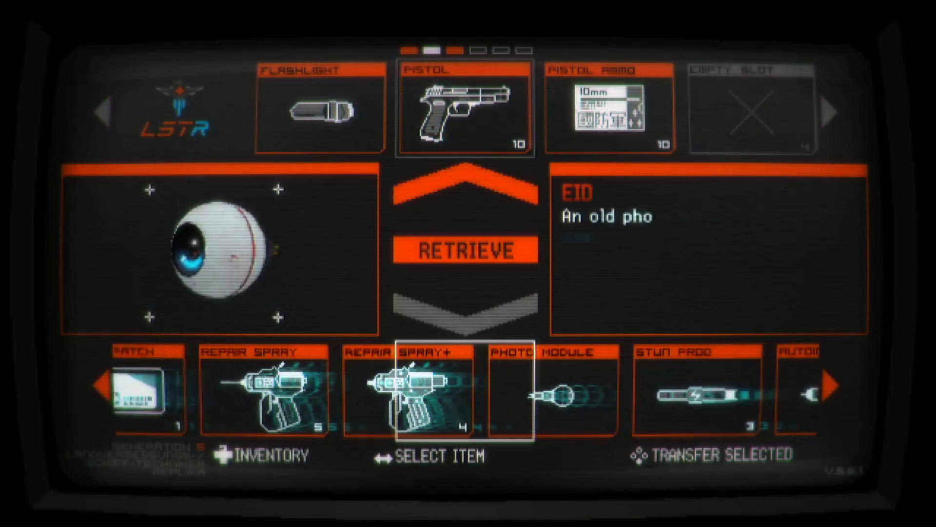
key("Escape")
key("Up")
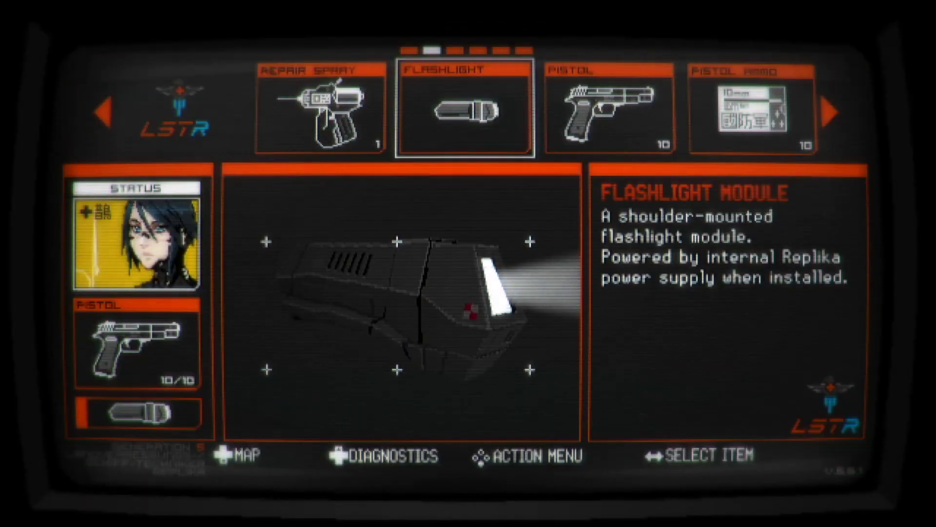
Check the carried Plate of Flesh and Rusted Key on the way into the caged-shelf room
key("d")
key("d")
key("d")
key("d")
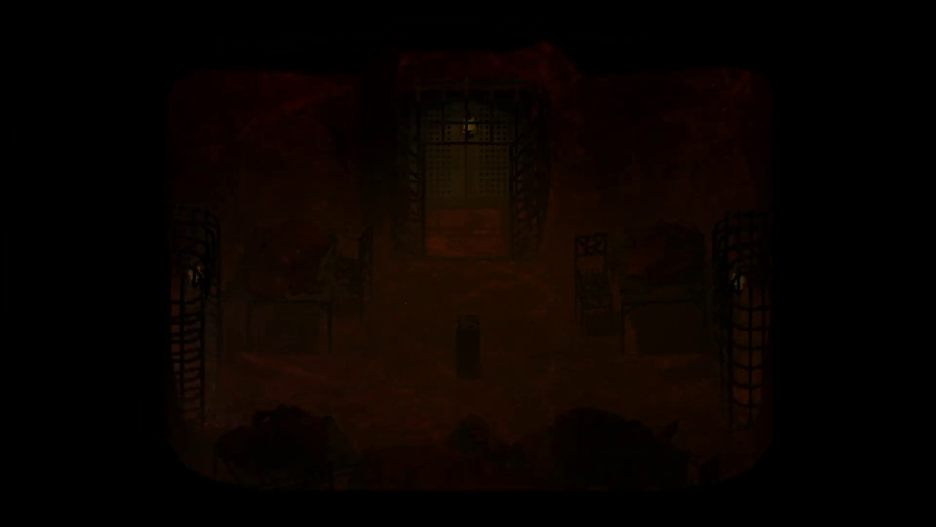
key("a")
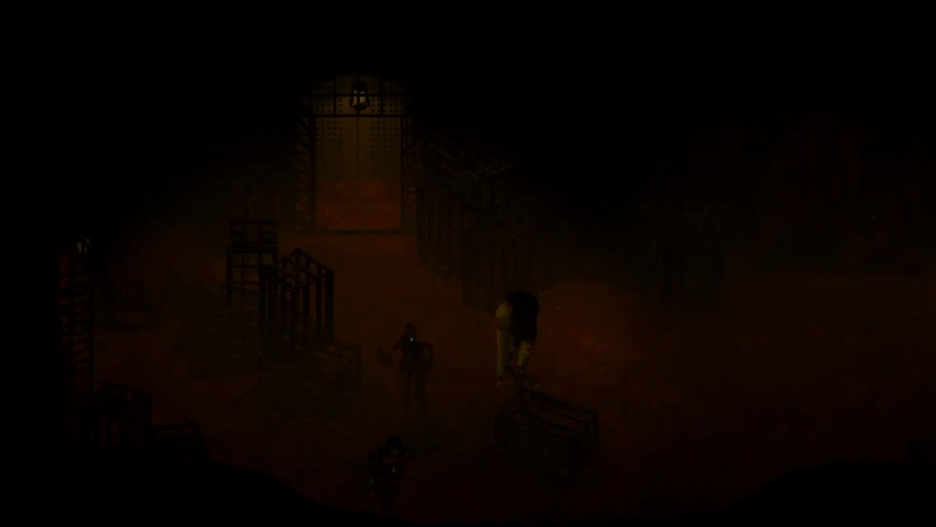
key("Tab")
key("a")
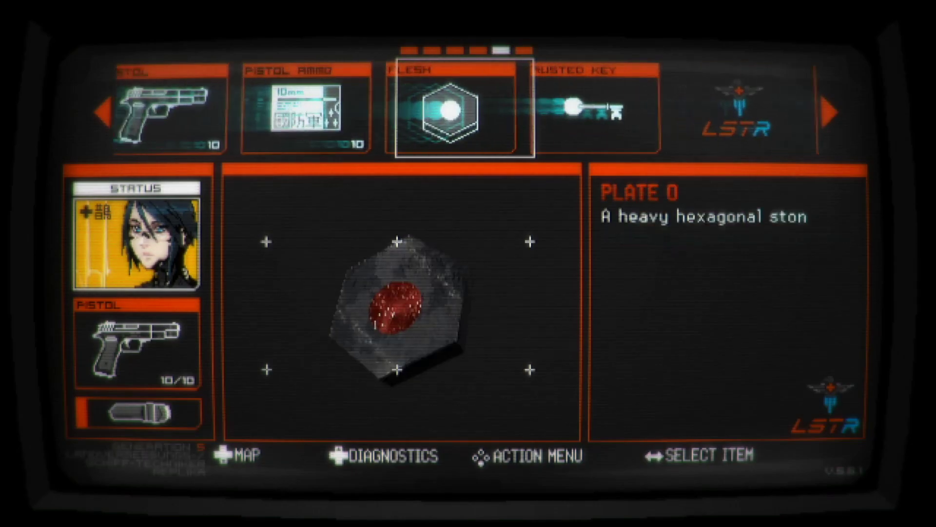
key("a")
key("a")
key("a")
key("a")
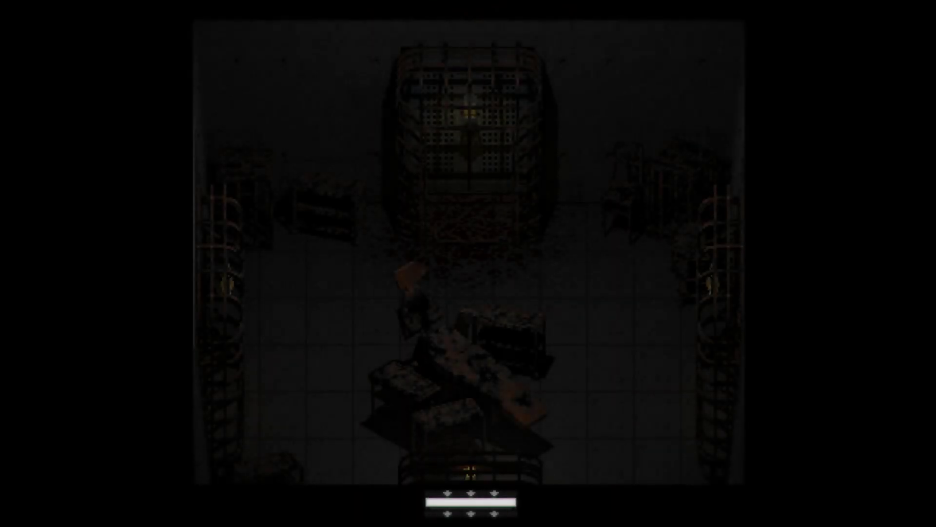
Walk up-left across the debris room into the hall of red-lit pedestals
key("w")
key("a")
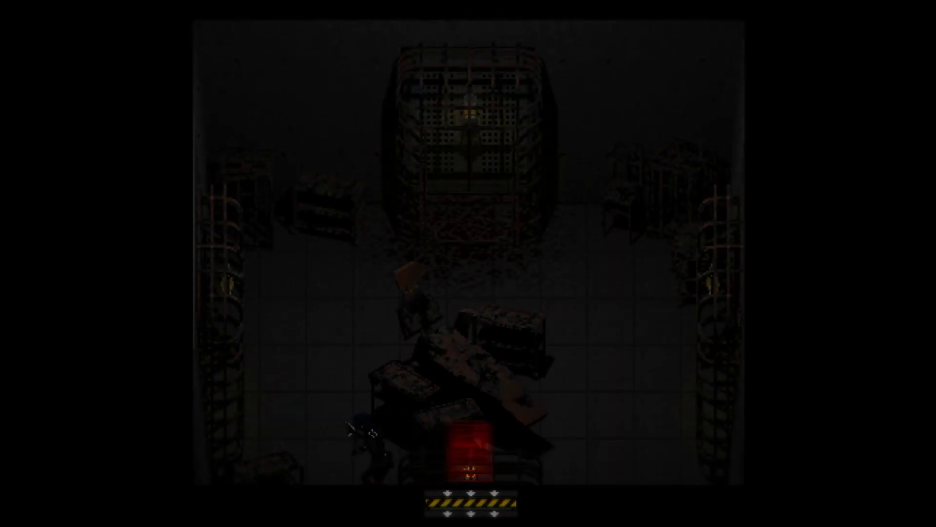
key("w")
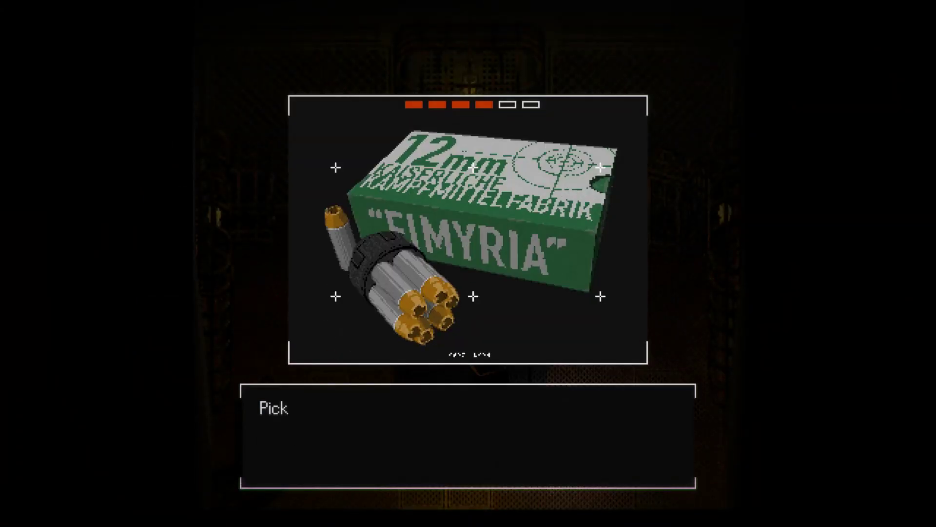
key("e")
key("s")
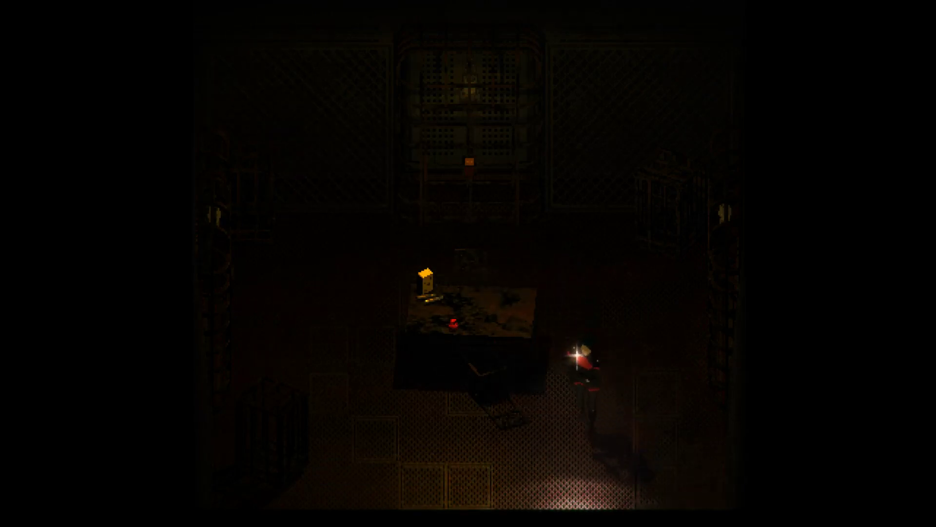
key("a")
key("w")
key("e")
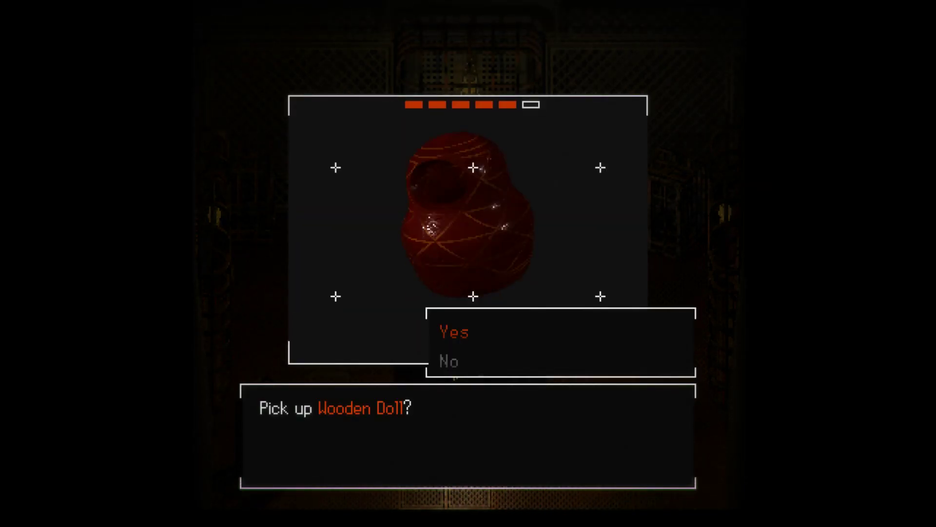
key("e")
key("e")
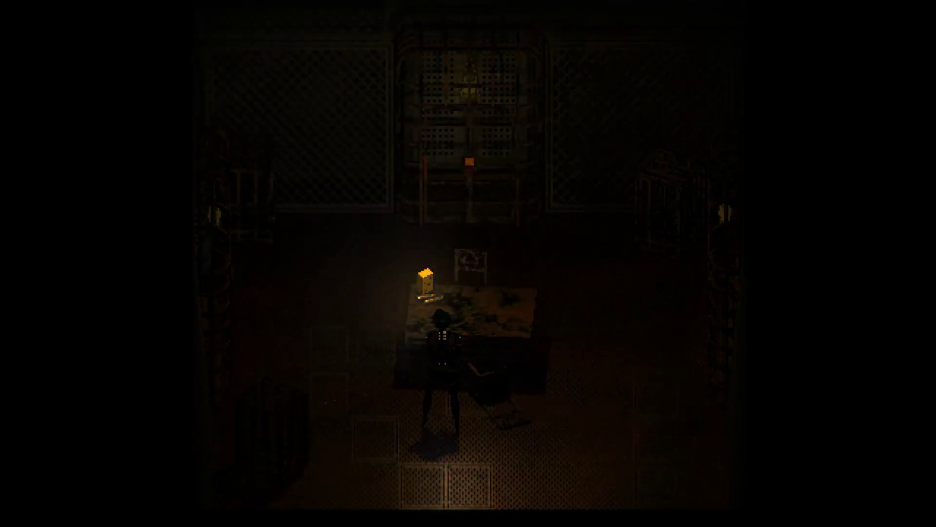
key("w")
key("a")
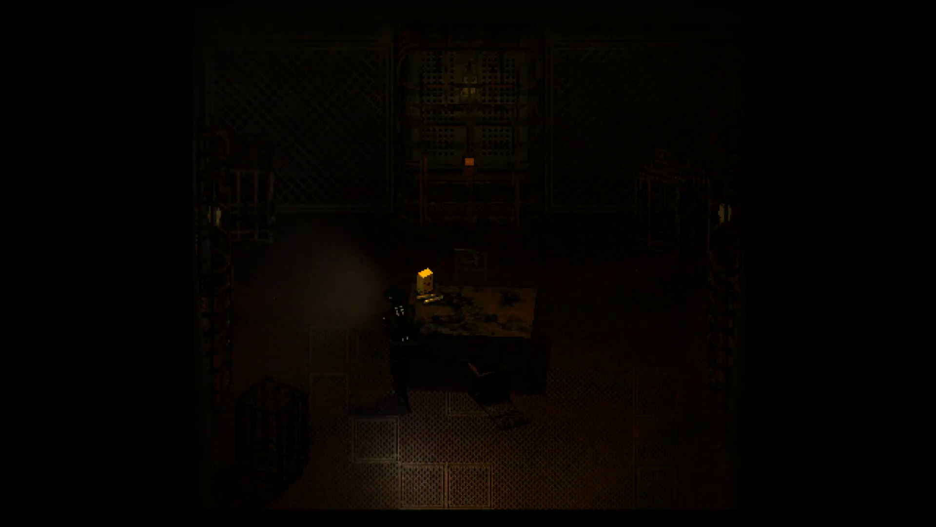
key("w")
key("e")
key("e")
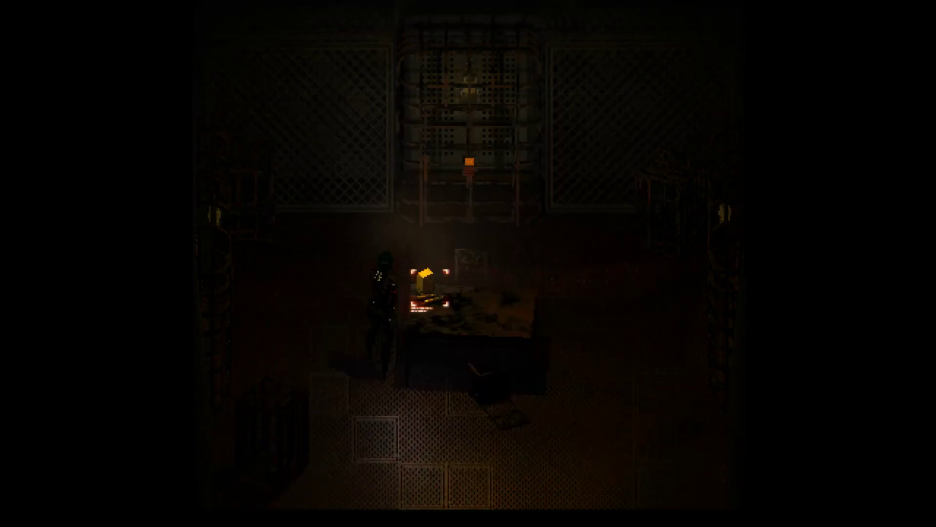
key("a")
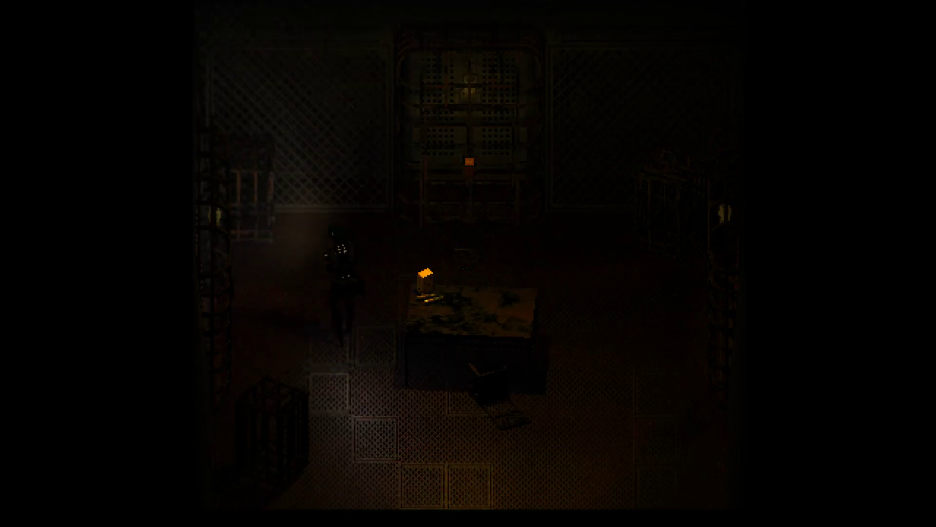
key("d")
key("w")
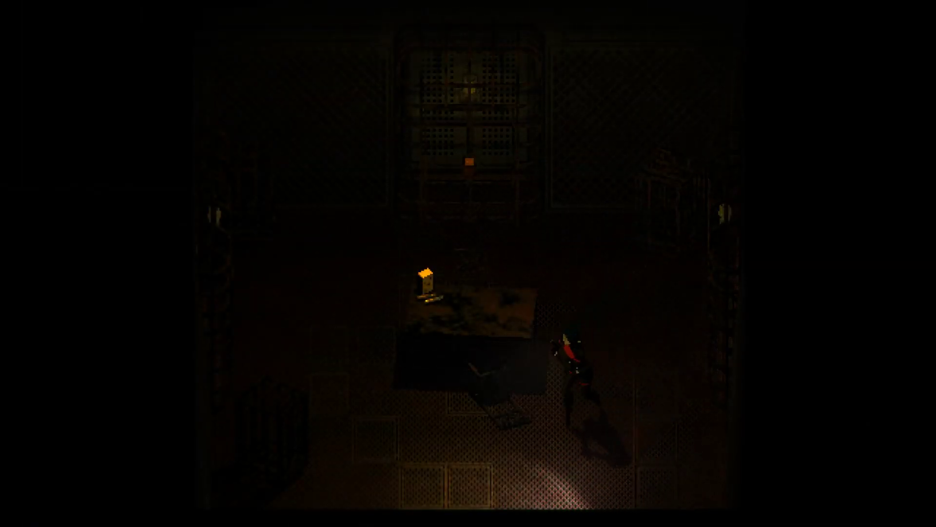
Inspect the Wooden Doll from the inventory and find it empty
key("m")
key("Tab")
key("Right")
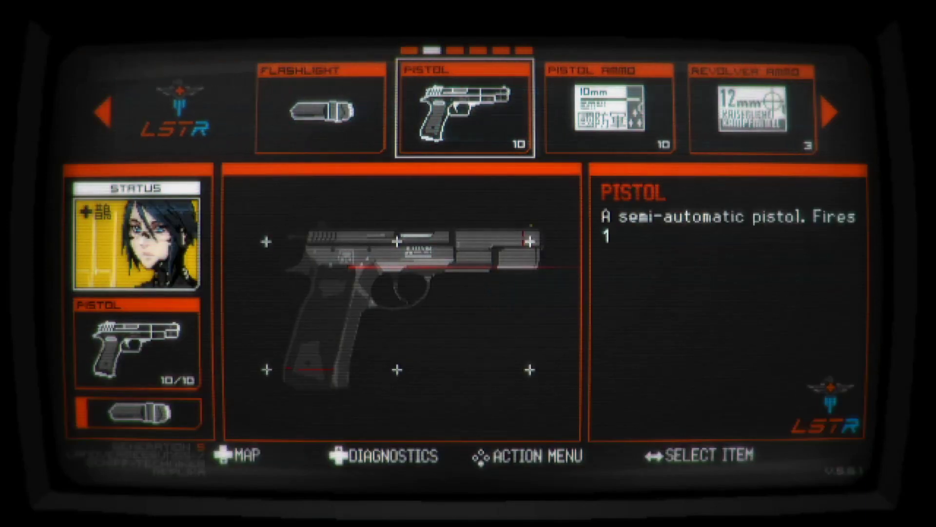
key("Left")
key("Left")
key("Left")
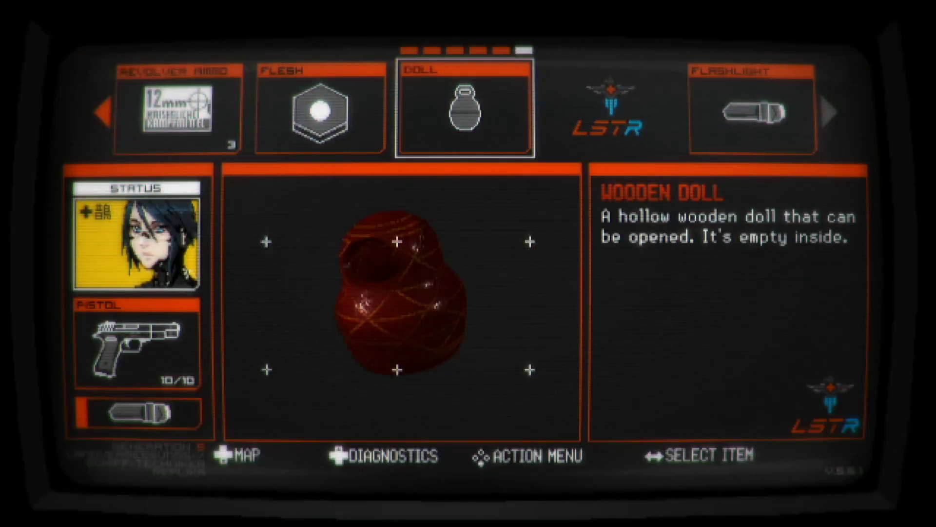
key("Return")
key("Down")
key("Return")
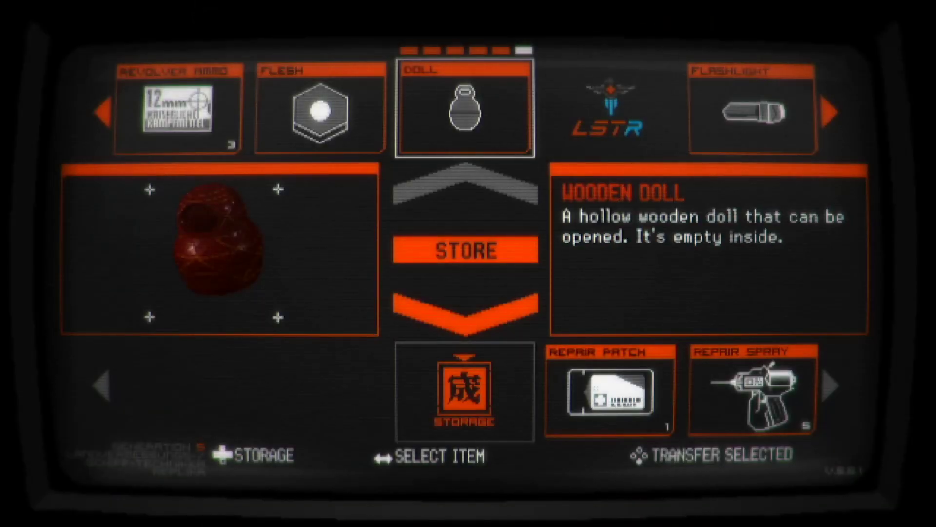
Browse the stored items past the Autoinjector to the Grenade Shells
key("Down")
key("Right")
key("Right")
key("Right")
key("Right")
key("Right")
key("Right")
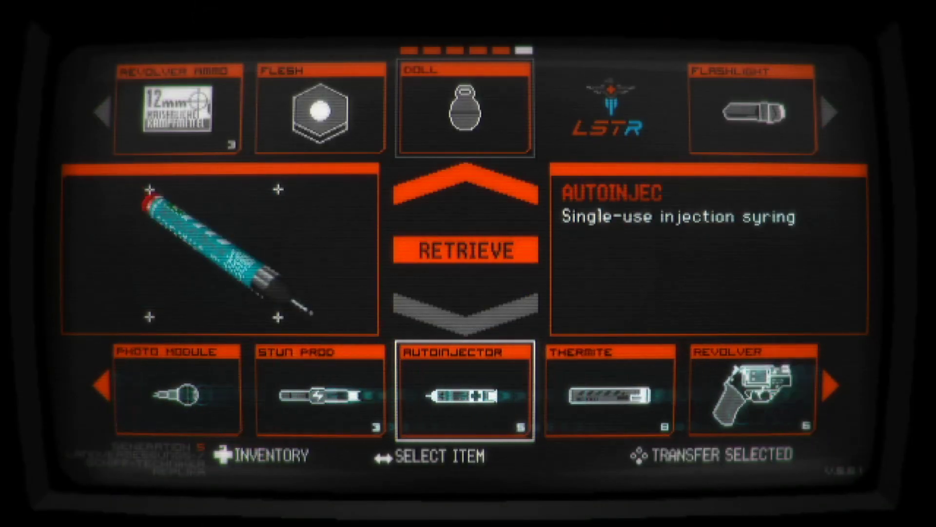
key("Right")
key("Right")
key("Right")
key("Right")
key("Right")
key("Right")
key("Right")
key("Right")
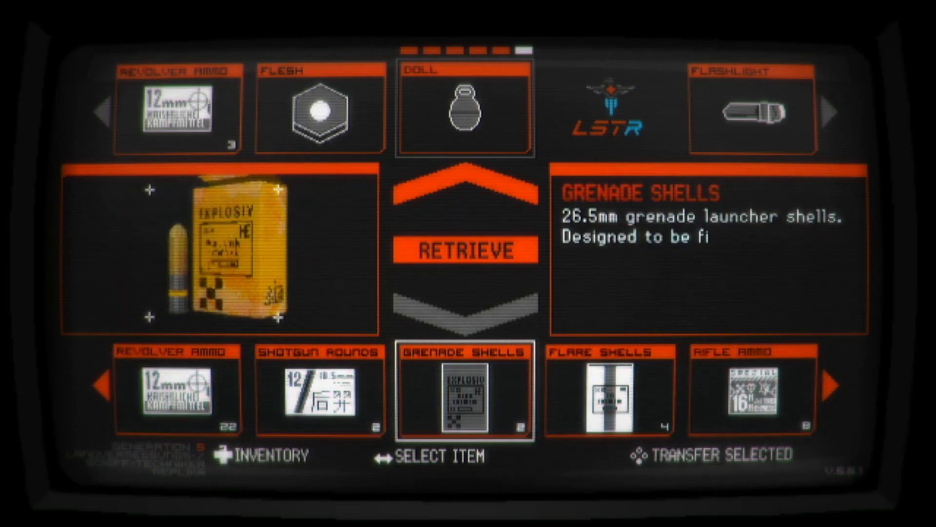
Store all three Revolver Ammo rounds, bringing the stored total to 25
key("Up")
key("Left")
key("Left")
key("Left")
key("Right")
key("Return")
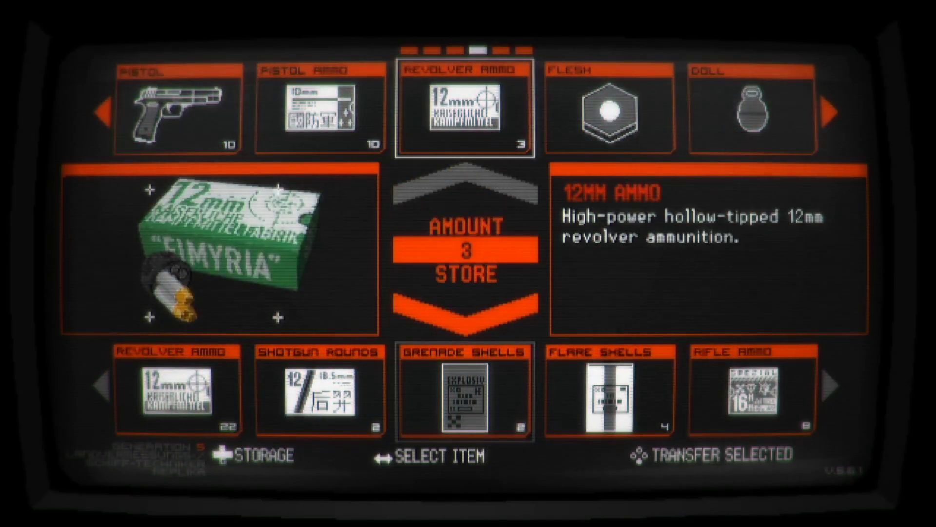
key("Return")
key("Right")
key("Right")
key("Down")
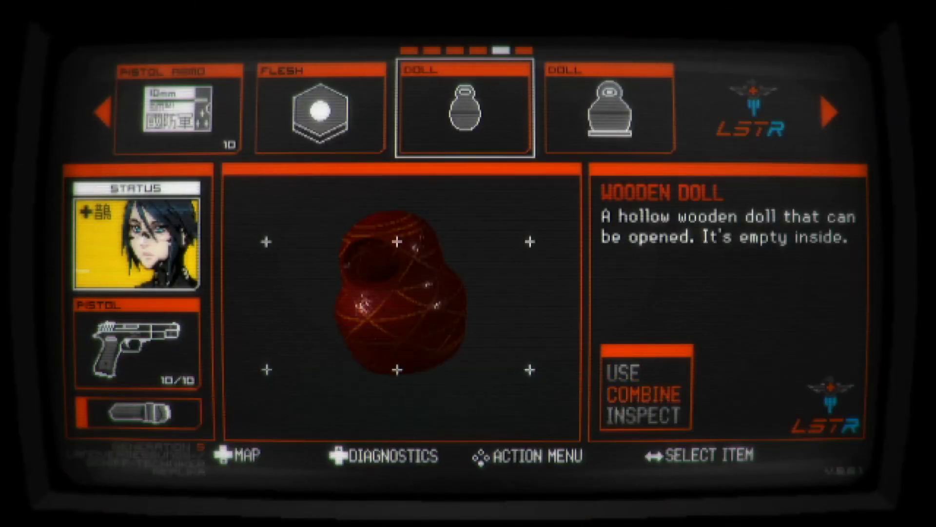
Combine the two Wooden Dolls into a Combined Wooden Doll
key("Return")
key("Right")
key("Return")
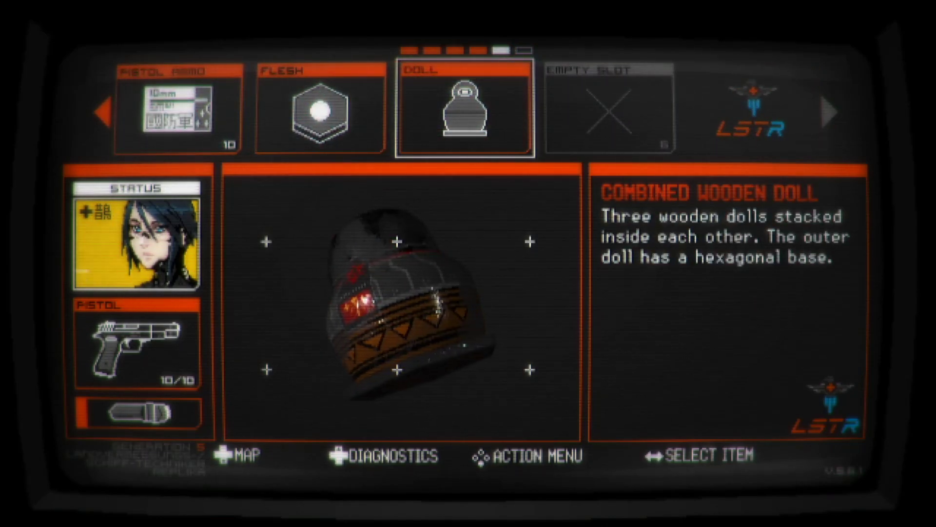
Inspect the Mynah-like Combined Wooden Doll, then leave the inventory
key("Return")
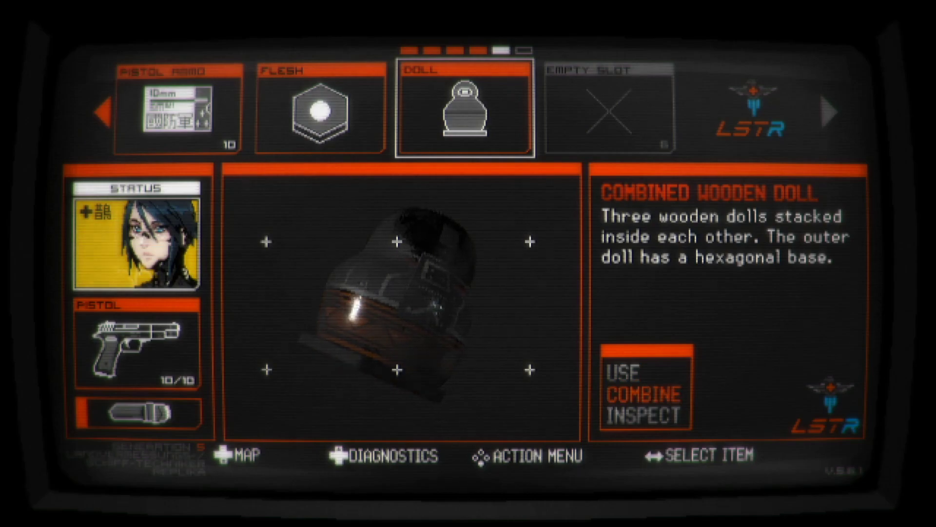
key("Down")
key("Return")
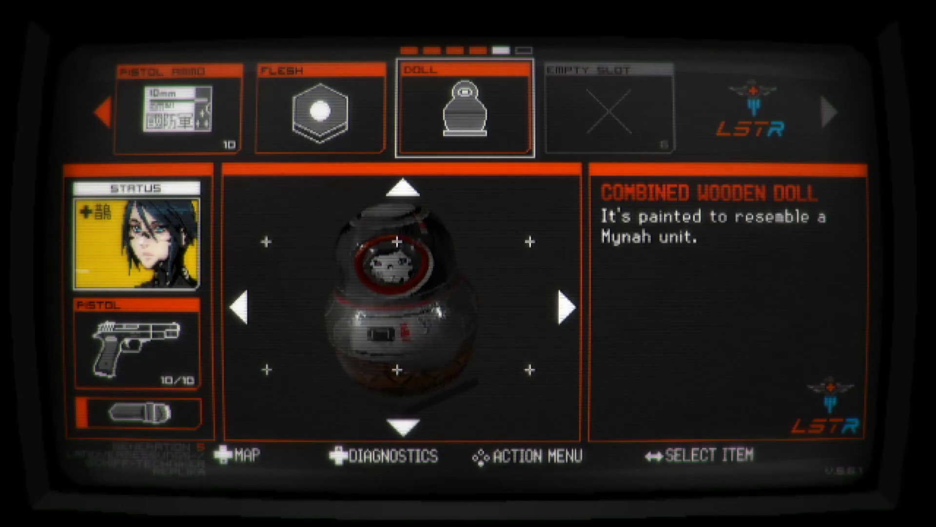
key("Escape")
key("Escape")
Put the Flashlight into the red storage chest
key("w")
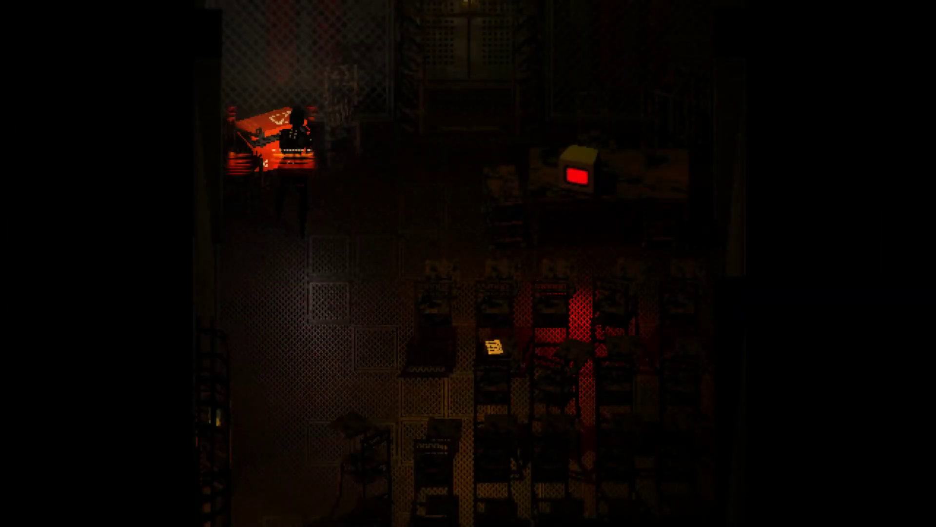
key("e")
key("a")
key("a")
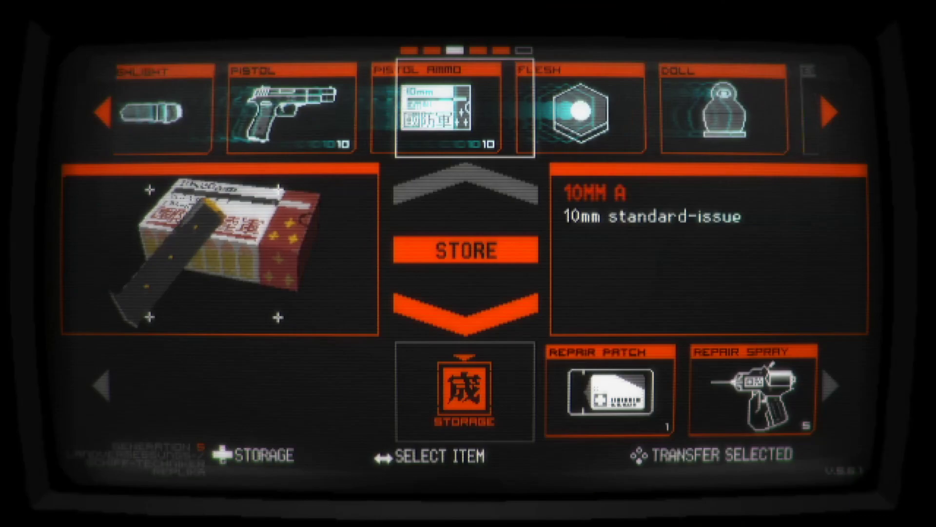
key("a")
key("a")
key("e")
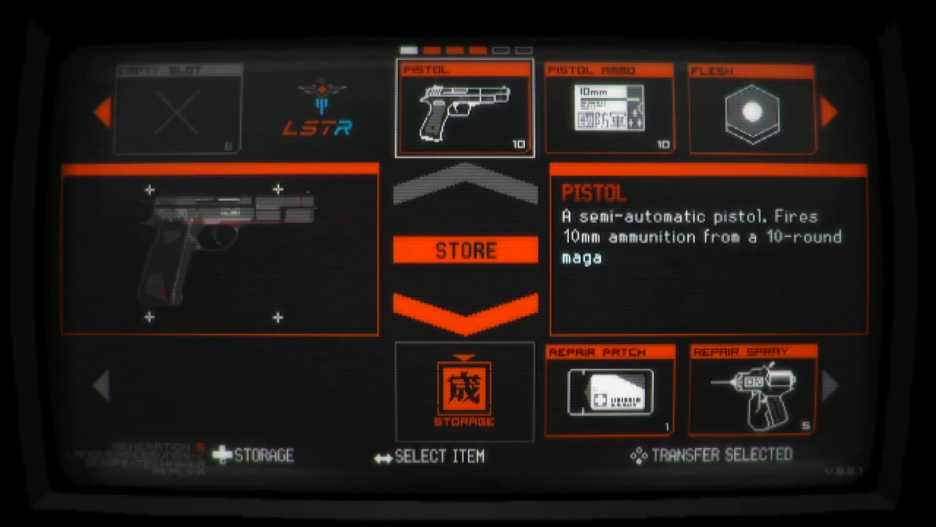
Take the Photo Module out of storage and walk down-left across the room
key("s")
key("d")
key("d")
key("d")
key("d")
key("e")
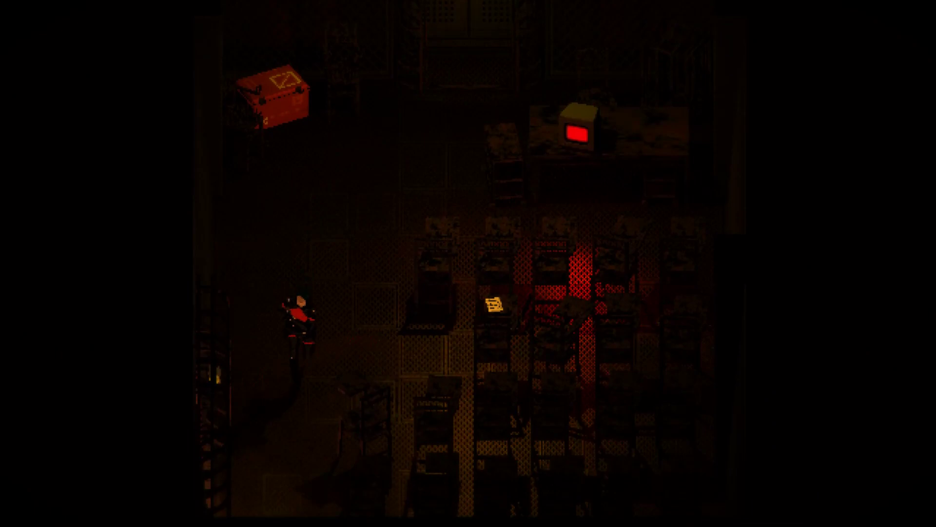
key("Down")
key("Left")
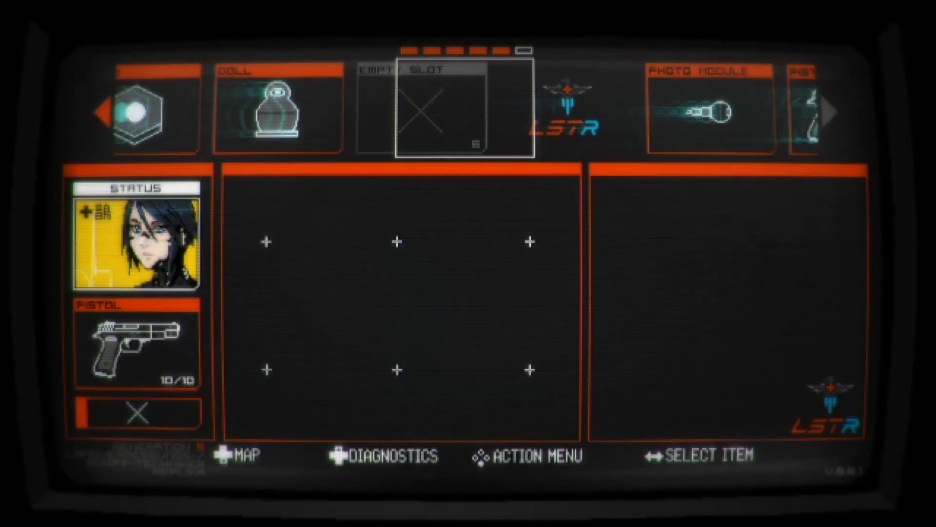
key("Left")
key("Left")
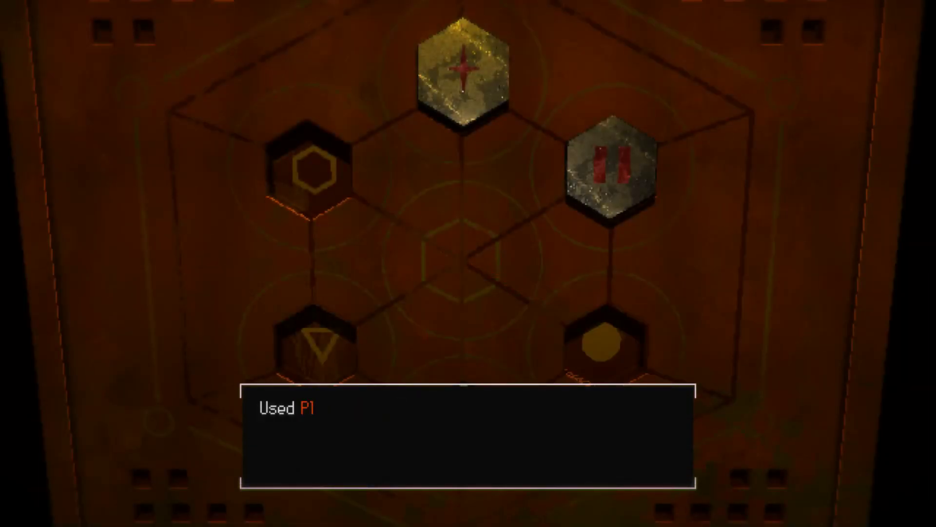
Examine the hexagonal door's empty triangle slot, then use the doll on the pedestal
left_click(322, 359)
left_click(322, 359)
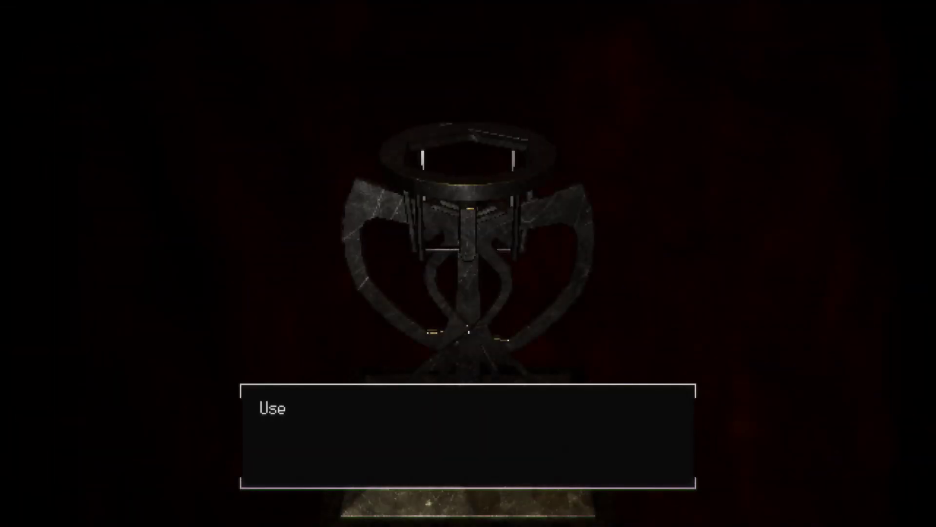
key("Return")
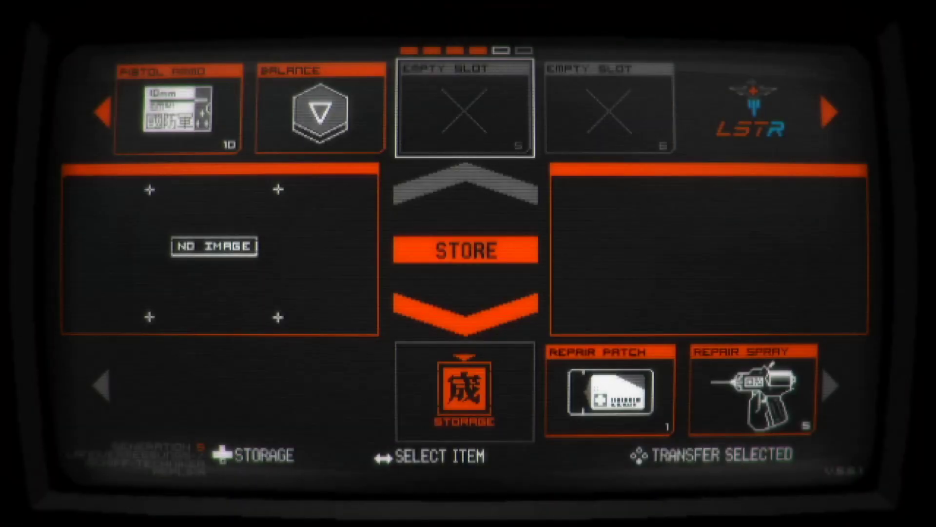
Browse the storage chest's stored items toward the repair patch, then close storage
key("Left")
key("Down")
key("Left")
key("Left")
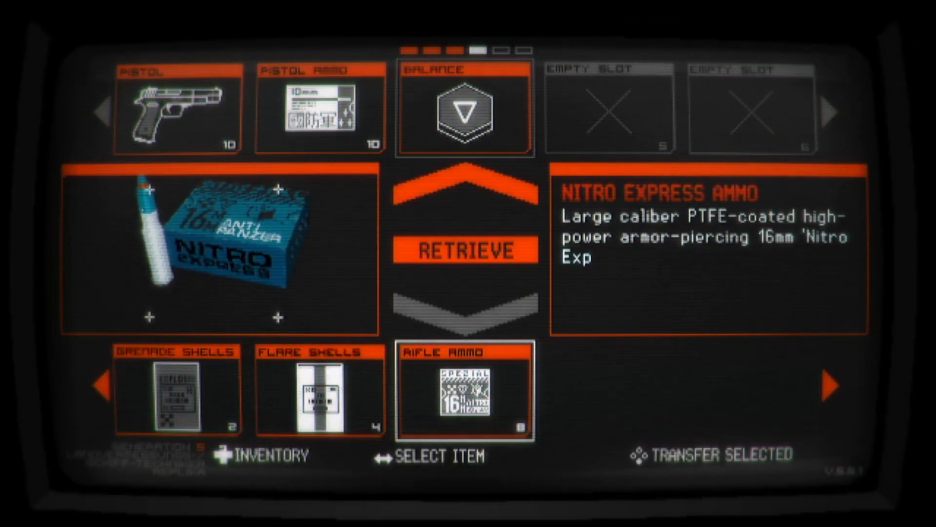
key("Left")
key("Left")
key("Left")
key("Left")
key("Left")
key("Left")
key("Left")
key("Left")
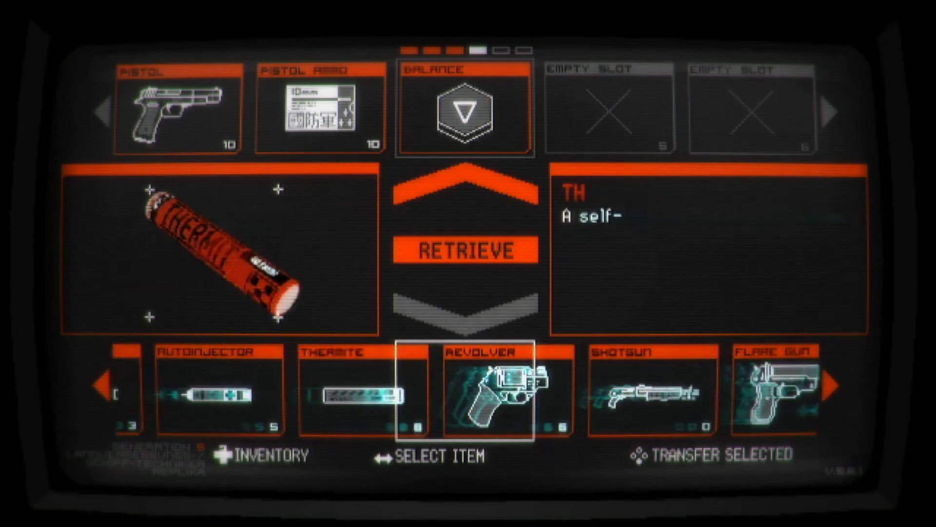
key("Left")
key("Left")
key("Left")
key("Left")
key("Left")
key("Left")
key("Left")
key("Up")
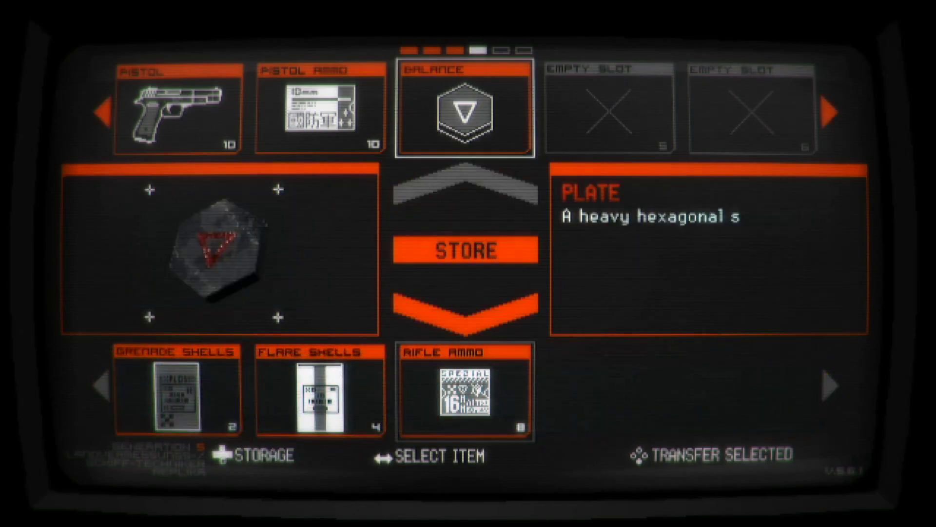
key("Left")
key("Left")
key("Left")
key("Left")
key("Left")
key("Left")
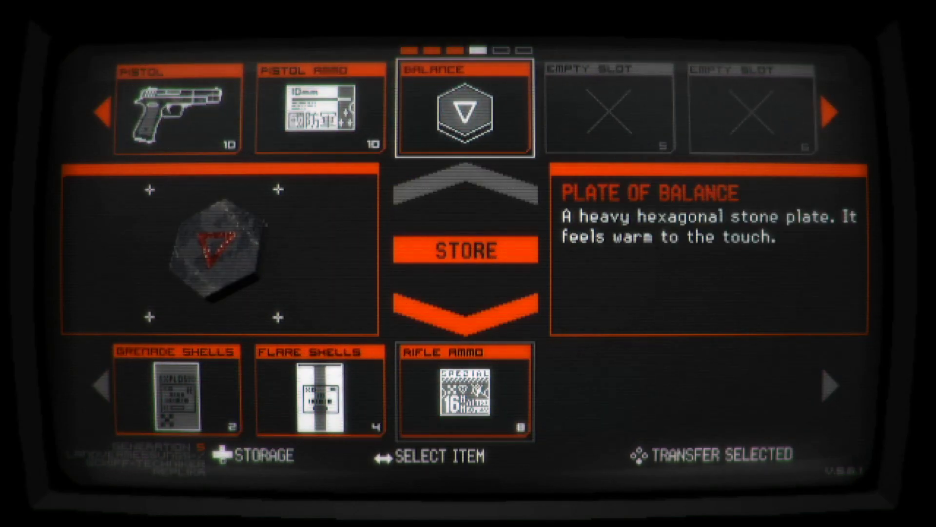
key("Escape")
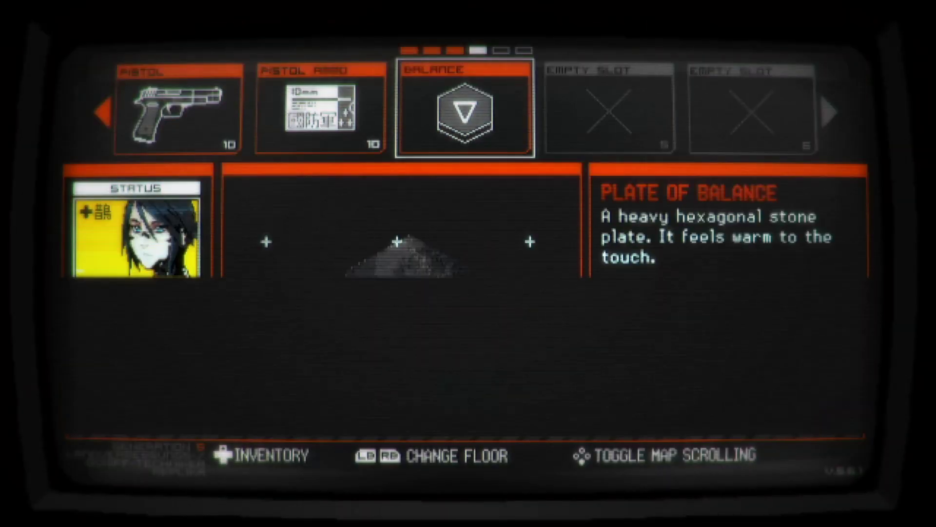
Look through the carried items on the map screen, then return to the room
key("Left")
key("Left")
key("Right")
key("Right")
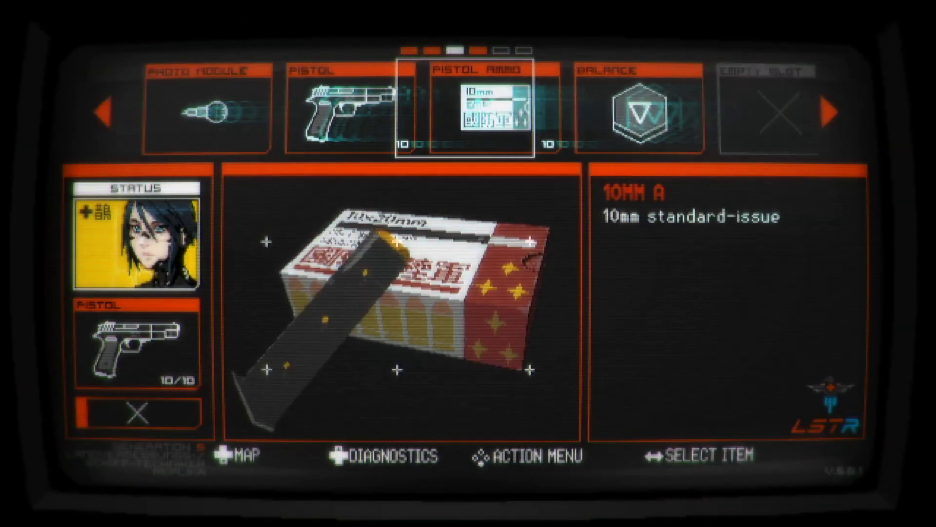
key("Right")
key("Tab")
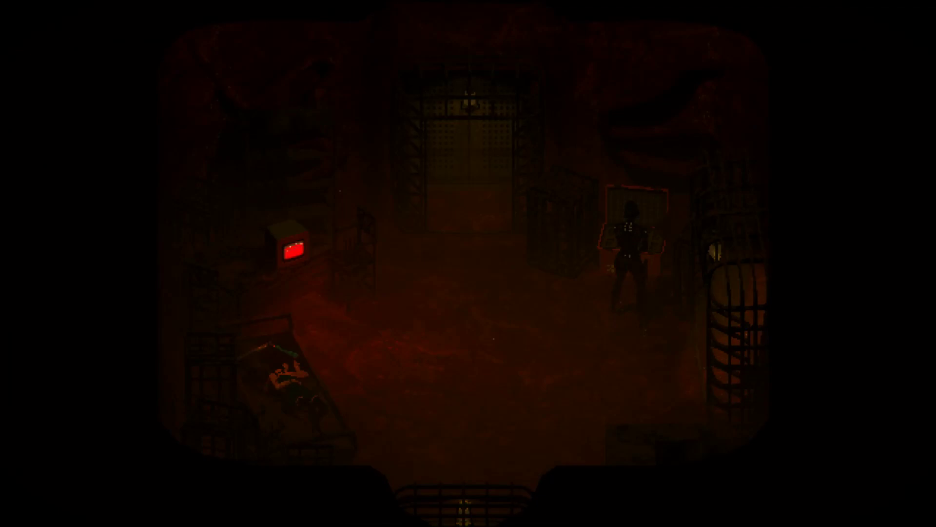
Browse the storage box's stored items, starting then cancelling a Stun Prod retrieval
key("e")
key("Down")
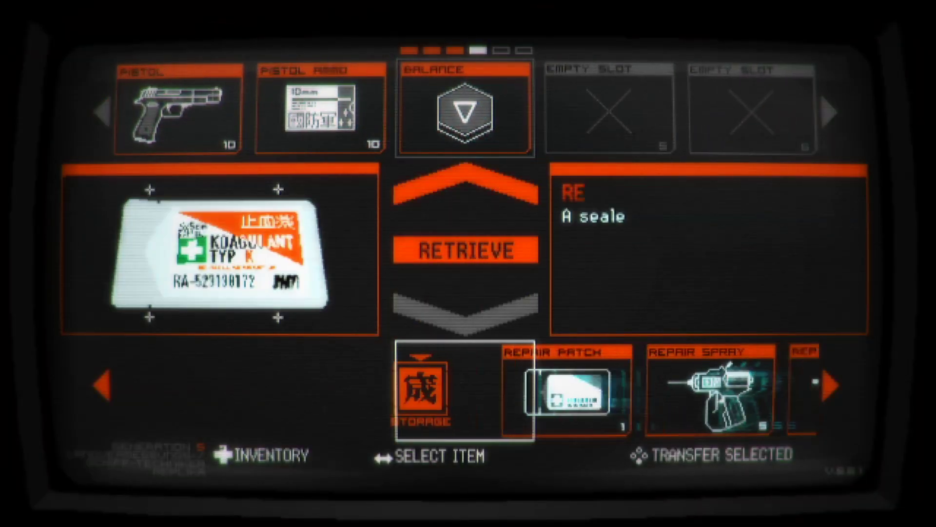
key("Right")
key("Right")
key("Right")
key("Right")
key("Right")
key("Right")
key("Right")
key("Left")
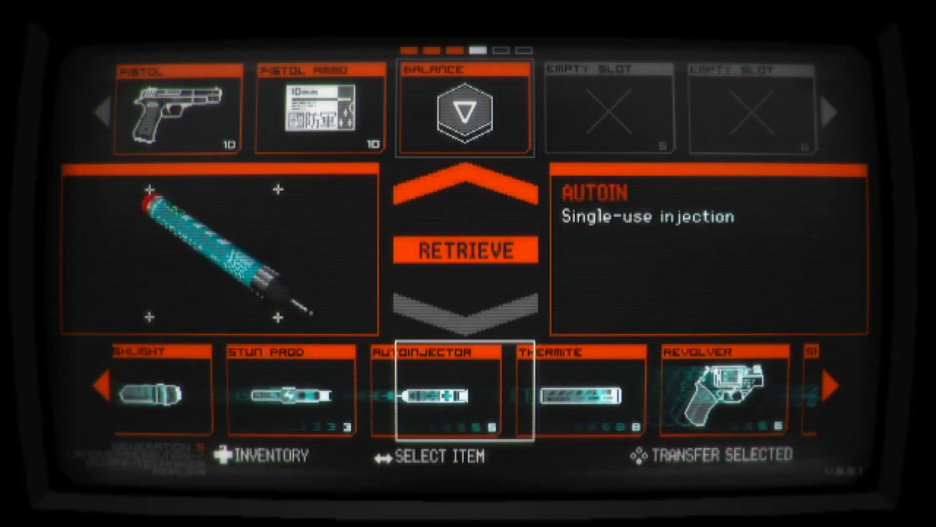
key("Left")
key("Return")
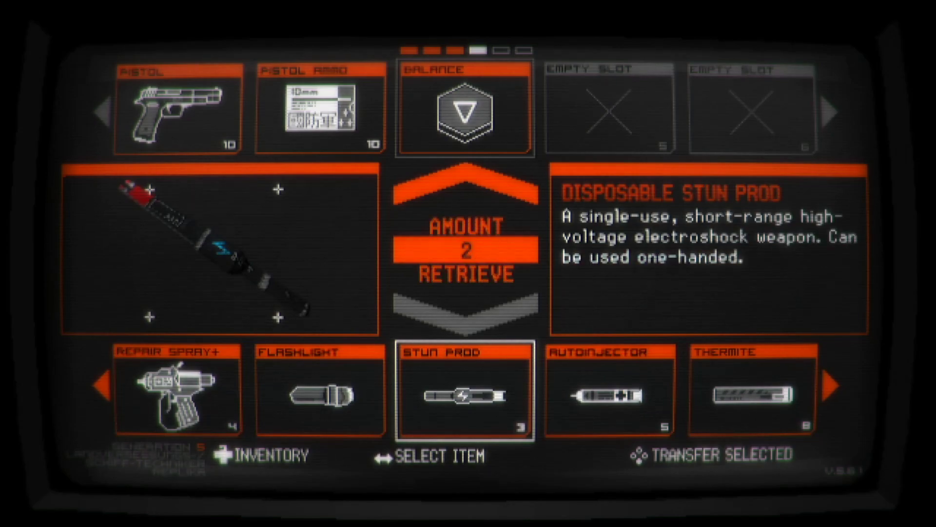
key("Escape")
Retrieve one Thermite flare from storage and close the box
key("Right")
key("Right")
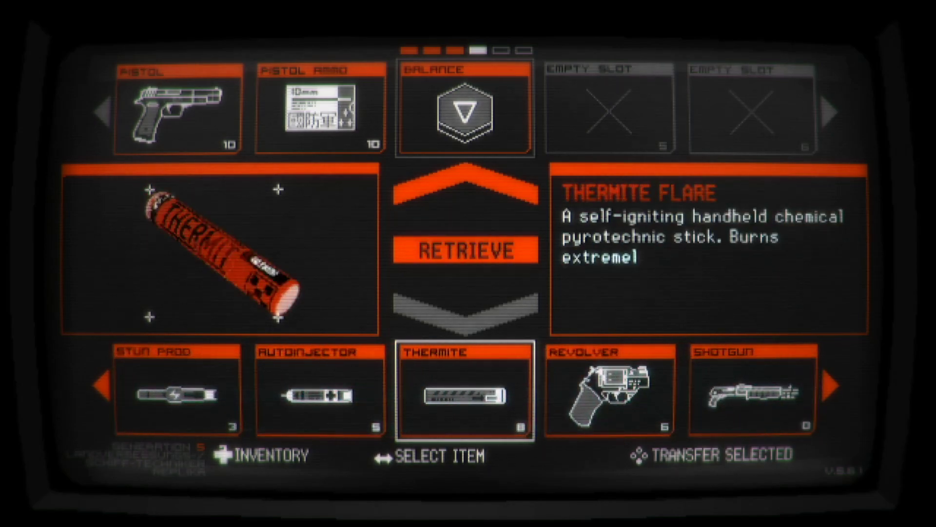
key("Return")
key("Down")
key("Down")
key("Return")
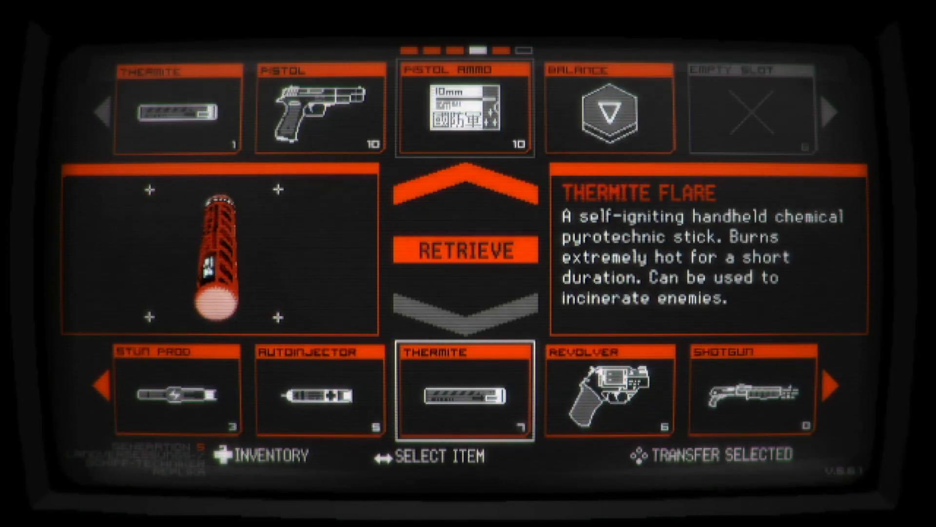
key("Escape")
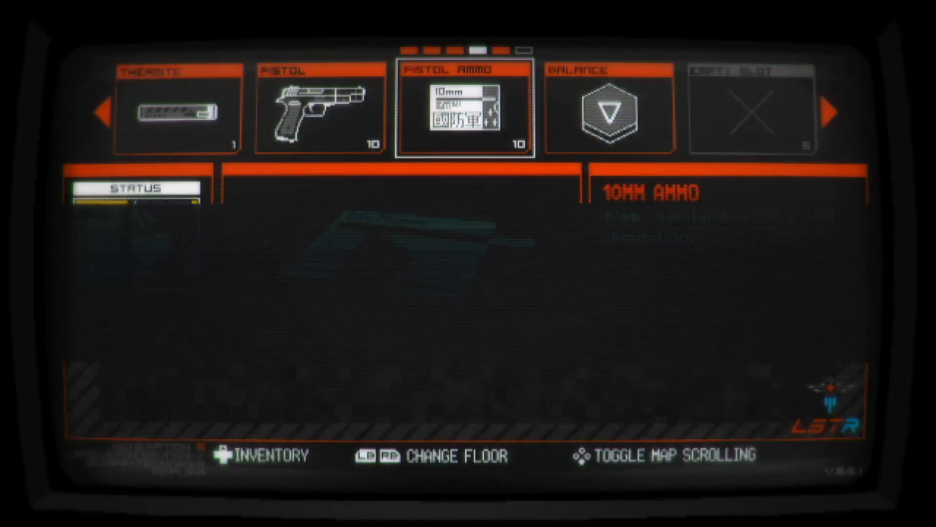
Equip the Thermite flare as the secondary item from the inventory
key("Left")
key("Return")
key("Return")
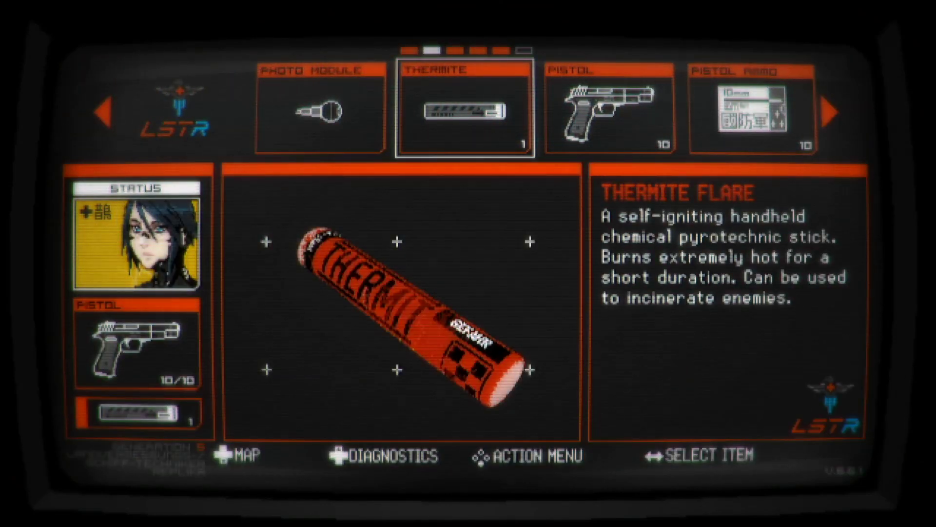
key("Tab")
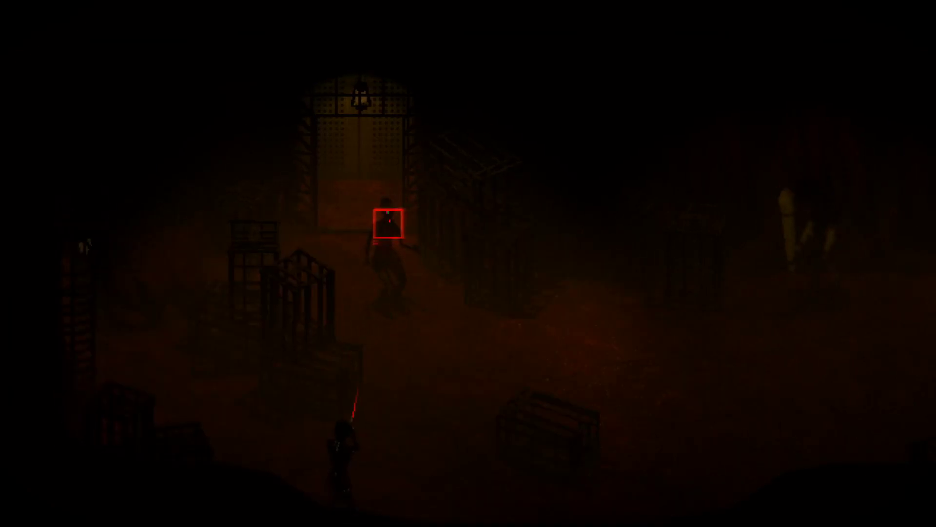
Shoot the approaching enemy, climb the ladder and walk toward the central cage
left_click(393, 221)
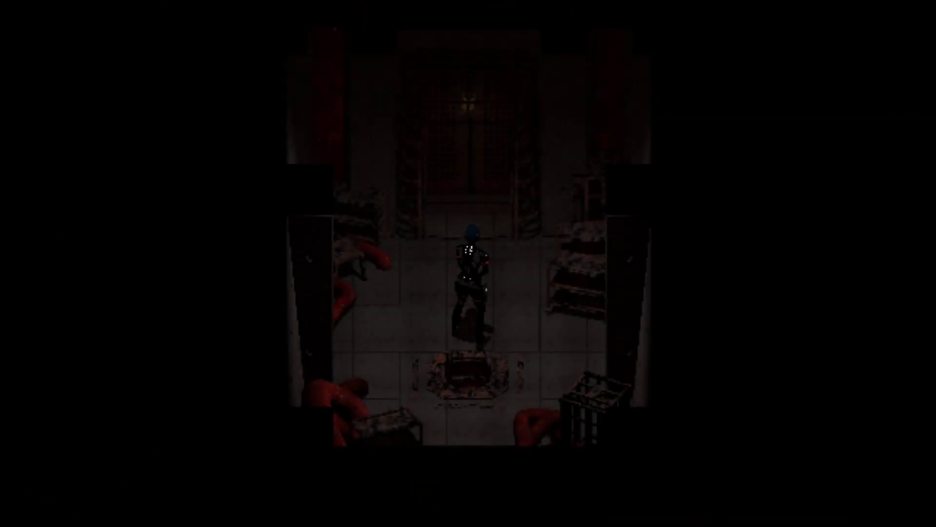
key("w")
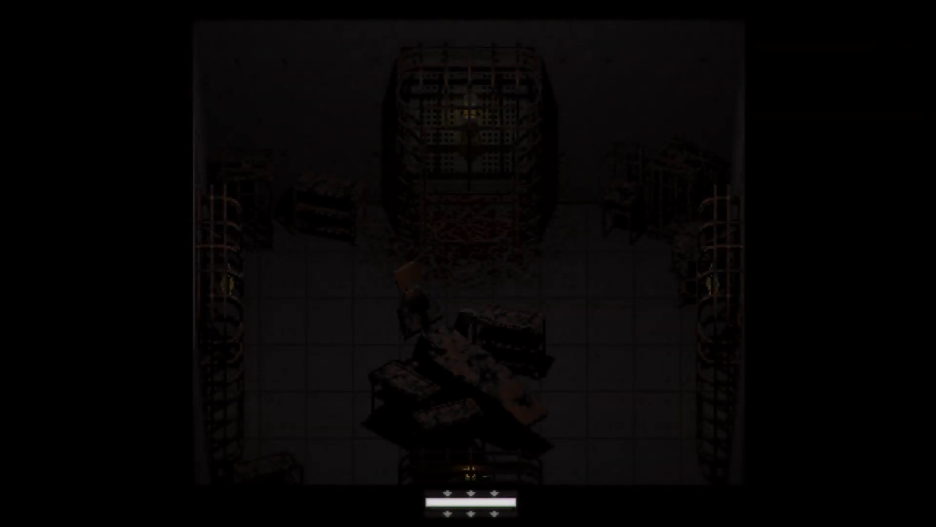
key("w")
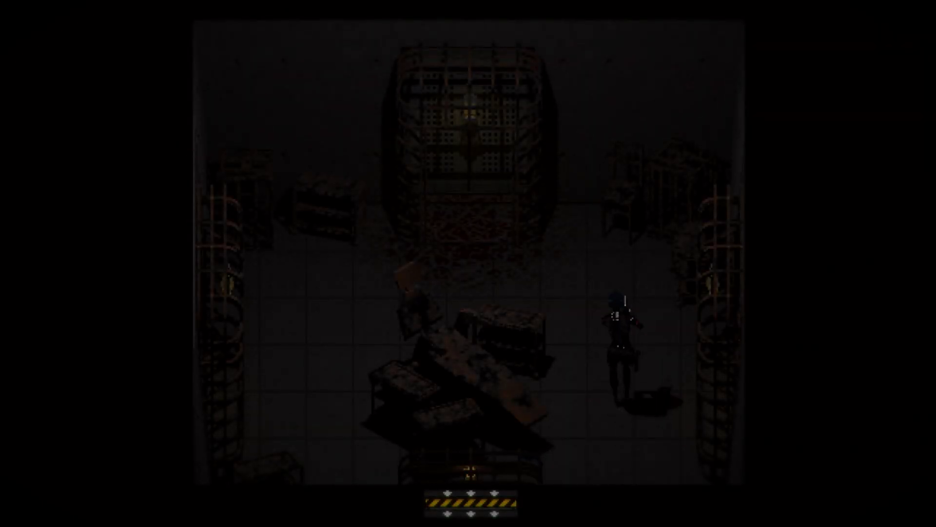
key("a")
Check the Plate of Balance in the inventory
key("Tab")
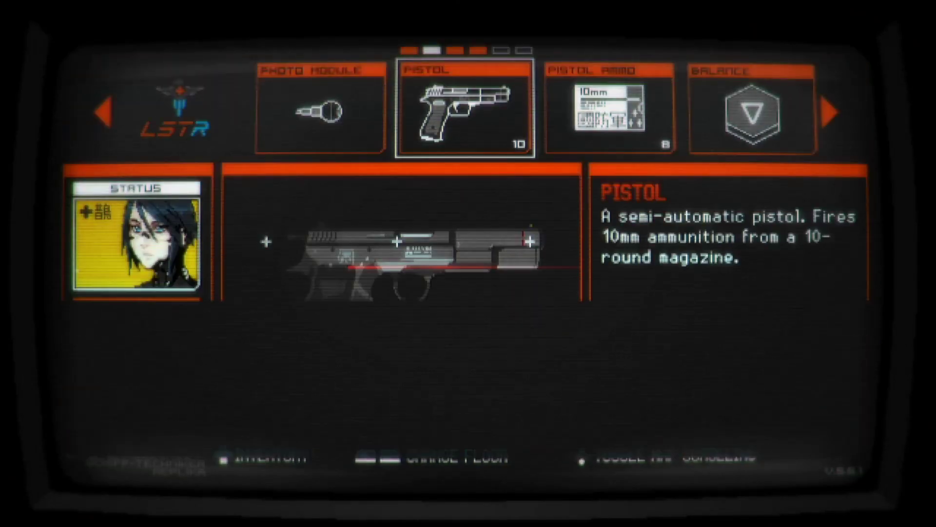
key("d")
key("d")
key("Tab")
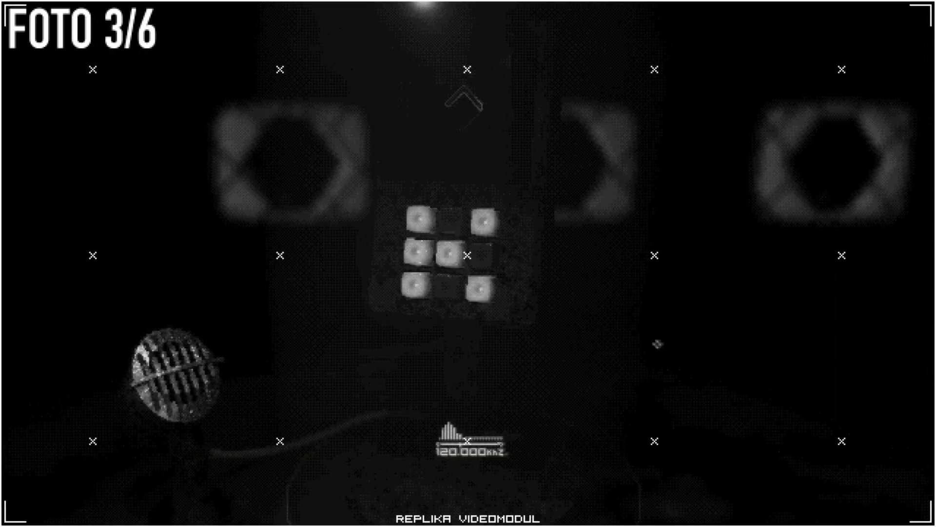
Enter the photographed pattern on the diamond-emblem keypad: top-left, middle-left, centre, top-right, bottom-right
key("Escape")
left_click(468, 165)
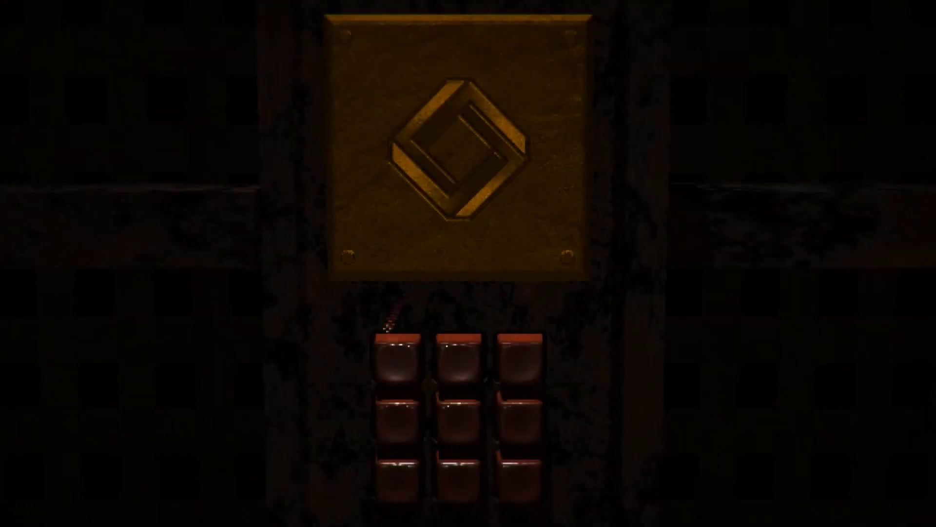
left_click(401, 366)
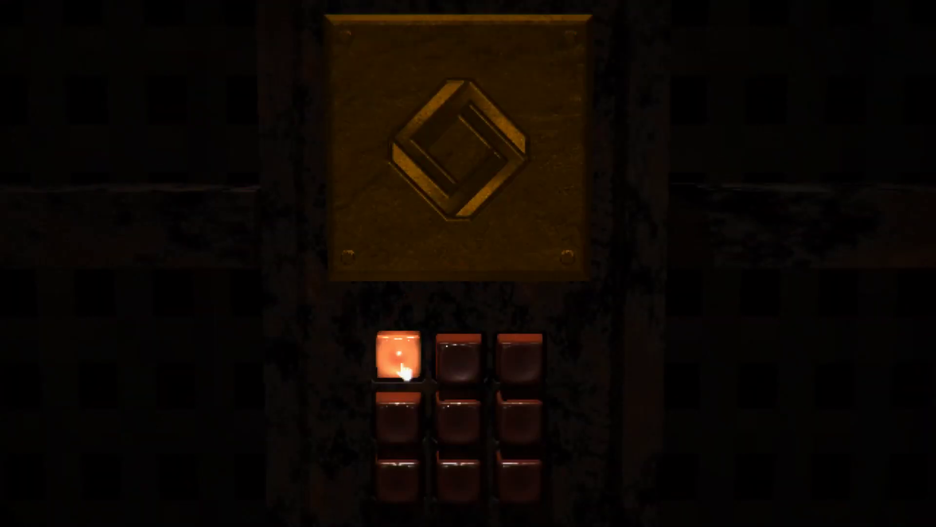
left_click(401, 433)
left_click(461, 431)
left_click(533, 380)
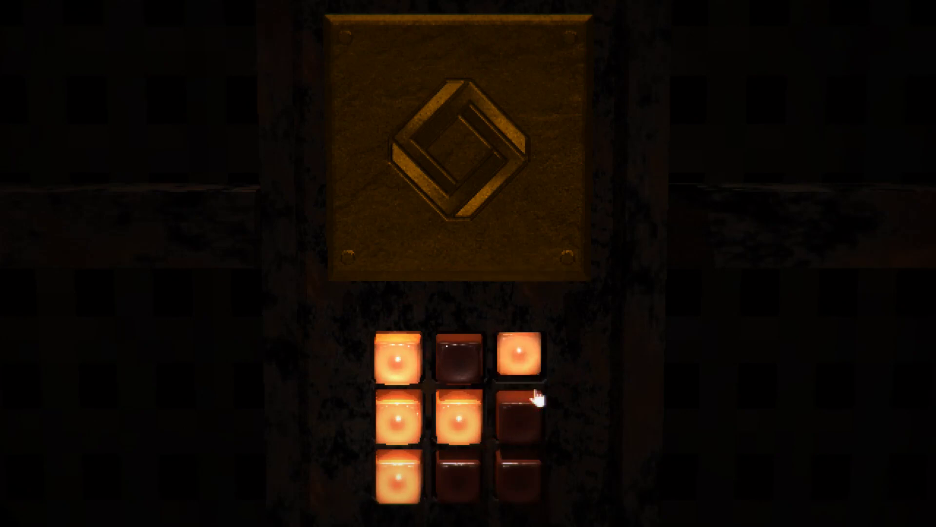
left_click(526, 481)
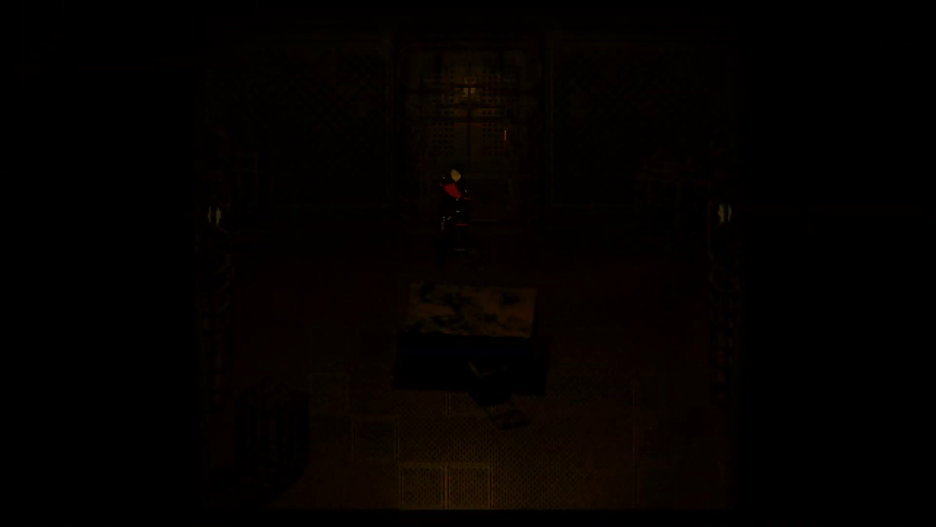
Bring up the map screen and browse the carried items
key("Tab")
key("Down")
key("Right")
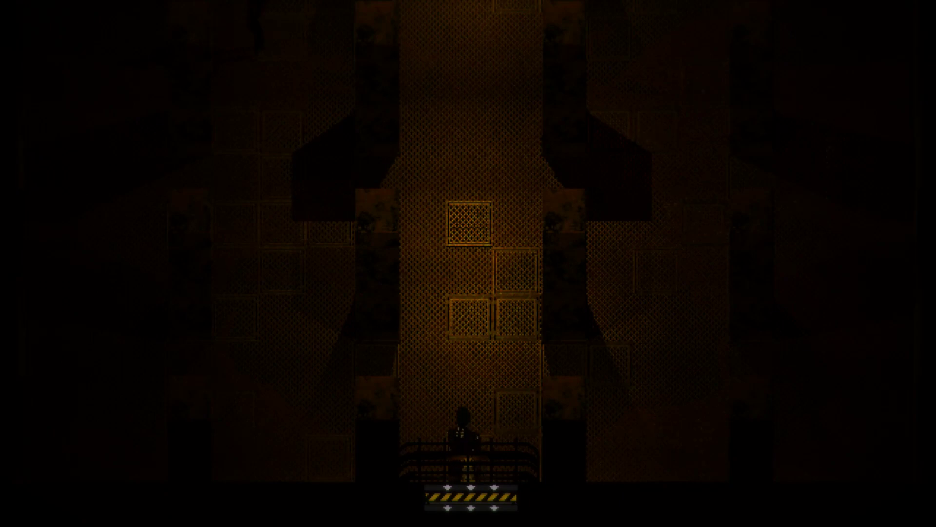
Walk back out of the grated shaft and show the carried items on the map screen
key("Right")
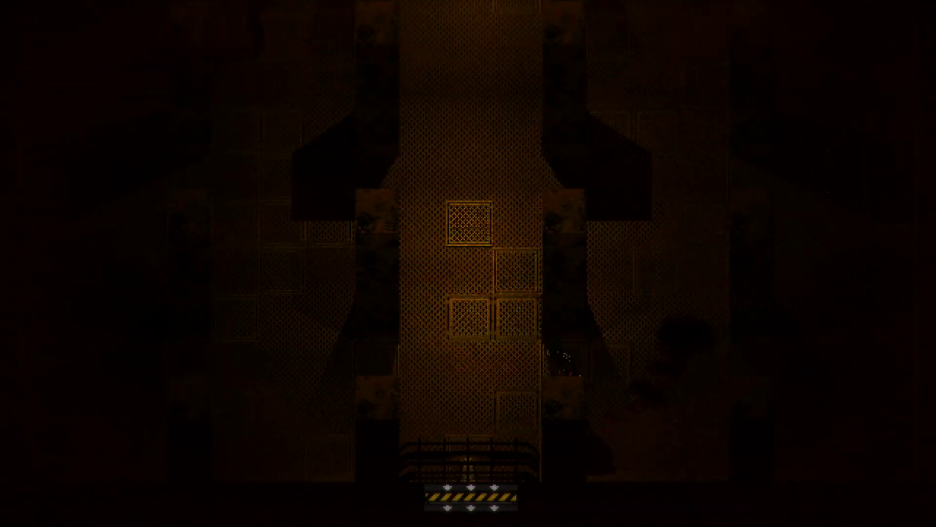
key("Left")
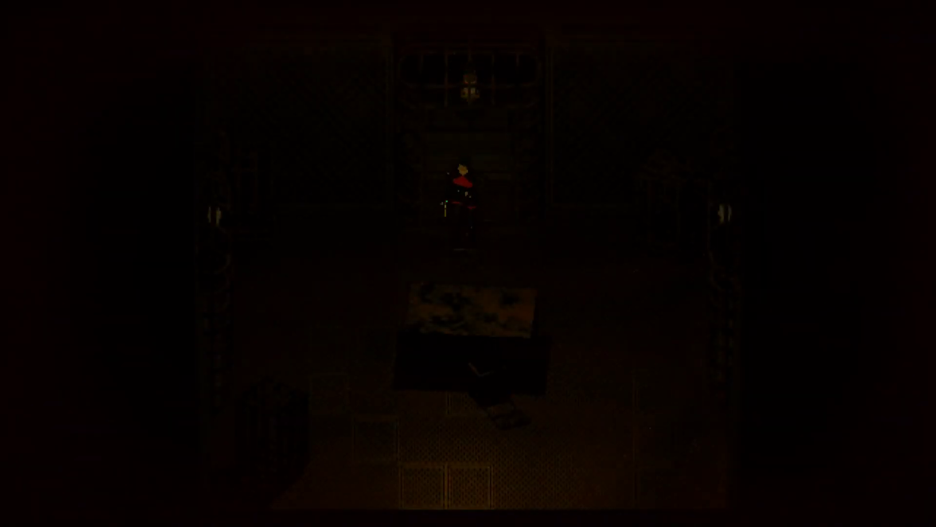
key("Tab")
key("Tab")
key("Left")
key("Left")
key("Left")
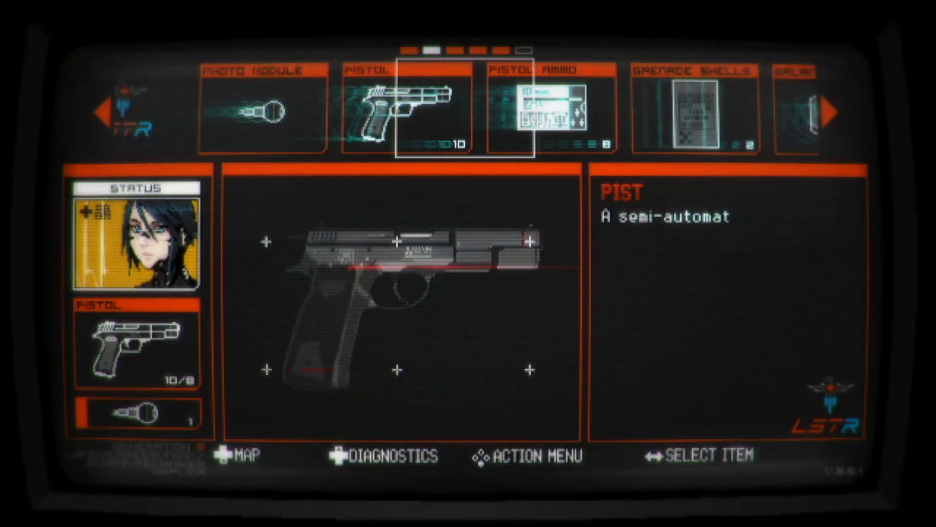
Close the inventory and take the Flashlight out of the storage box
key("Left")
key("Escape")
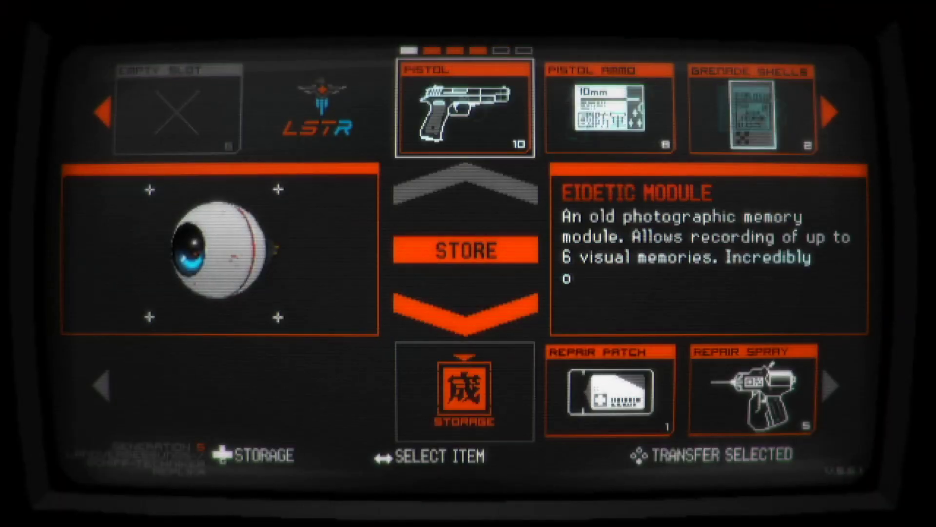
key("Down")
key("Right")
key("Right")
key("Right")
key("Right")
key("Right")
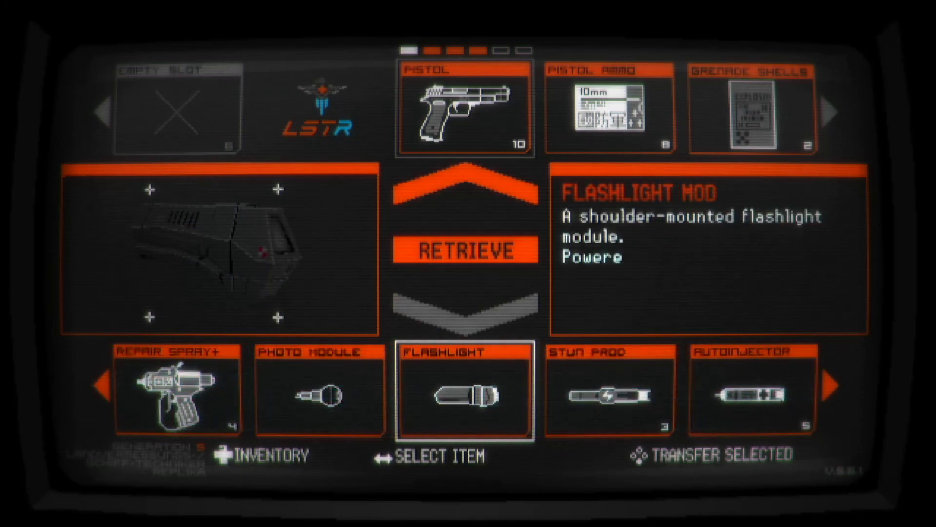
key("Up")
Retrieve Repair Spray+ from storage after adjusting the amount
key("Down")
key("Left")
key("Left")
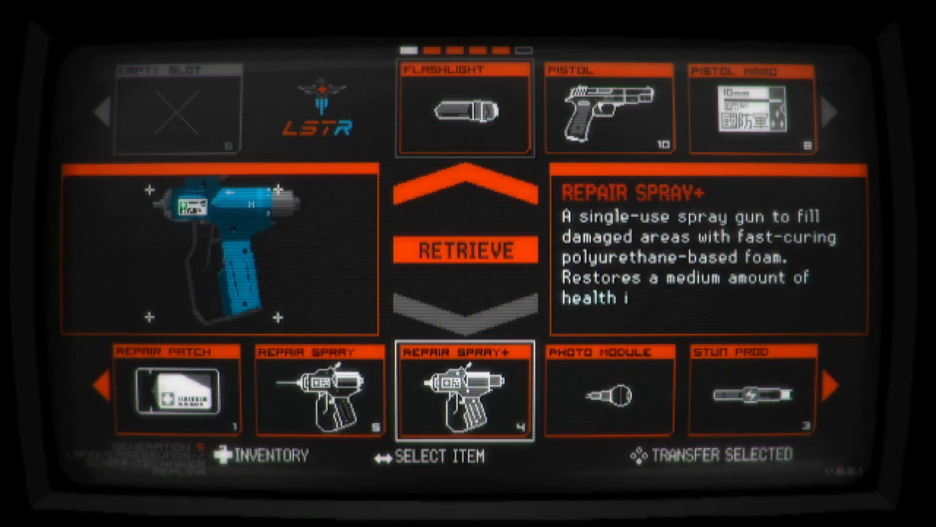
key("e")
key("Escape")
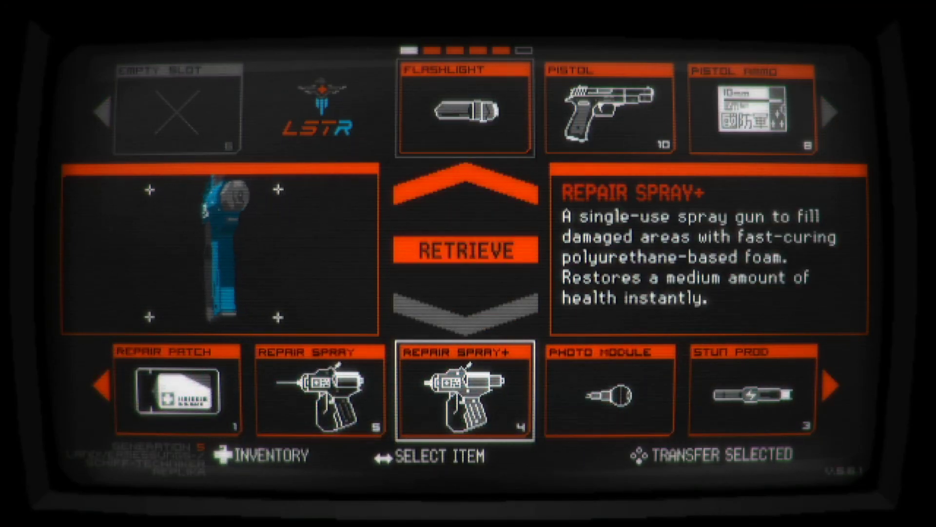
key("e")
key("Down")
key("Down")
key("e")
key("Escape")
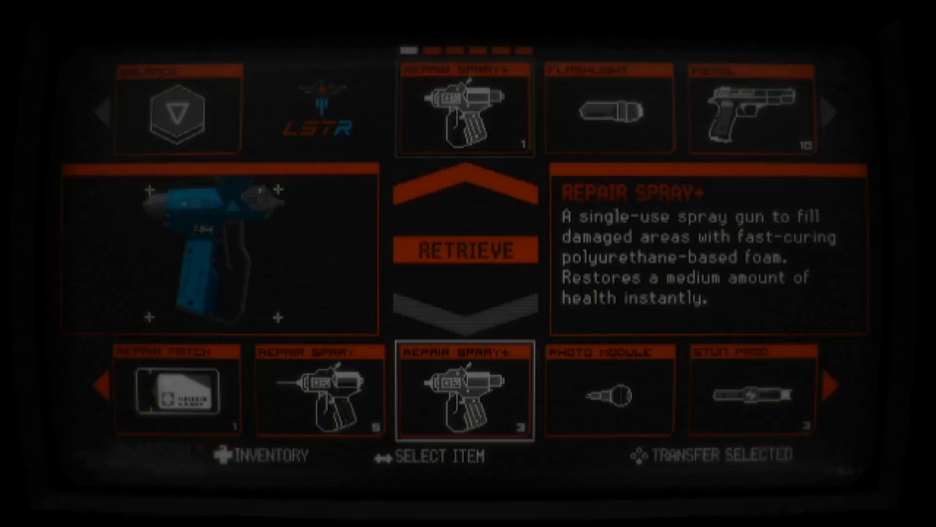
Check the Repair Spray+ actions, then put the Grenade Shells into storage
key("e")
key("Escape")
key("Right")
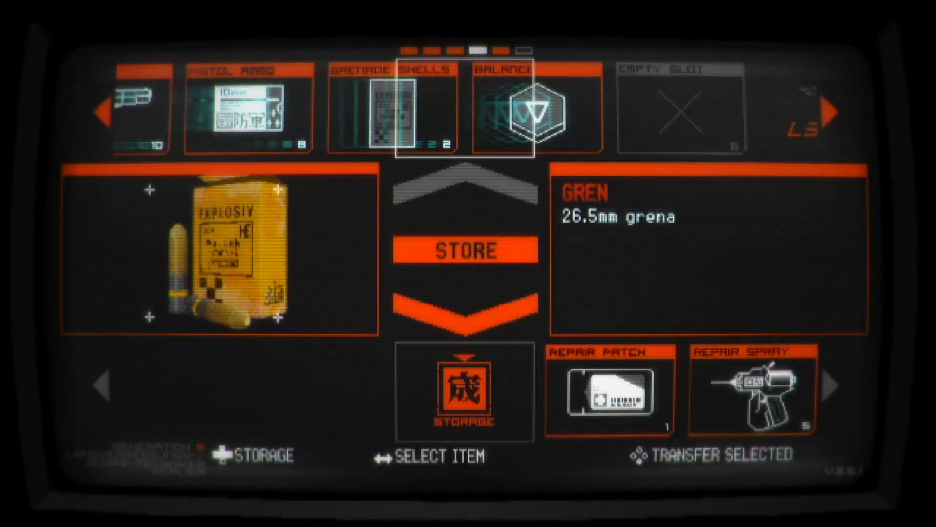
key("e")
key("Right")
key("Tab")
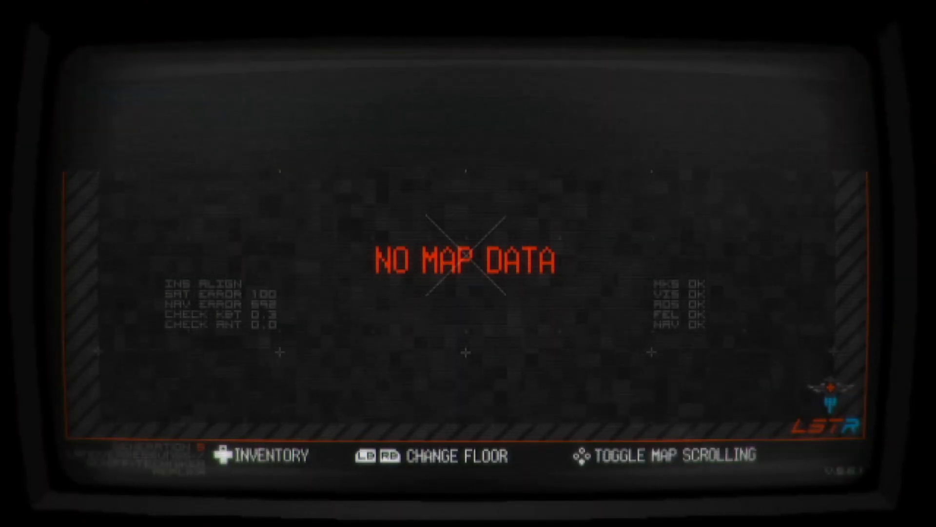
Check the area map, then look over the carried items
key("Tab")
key("Left")
key("Left")
key("Left")
key("Right")
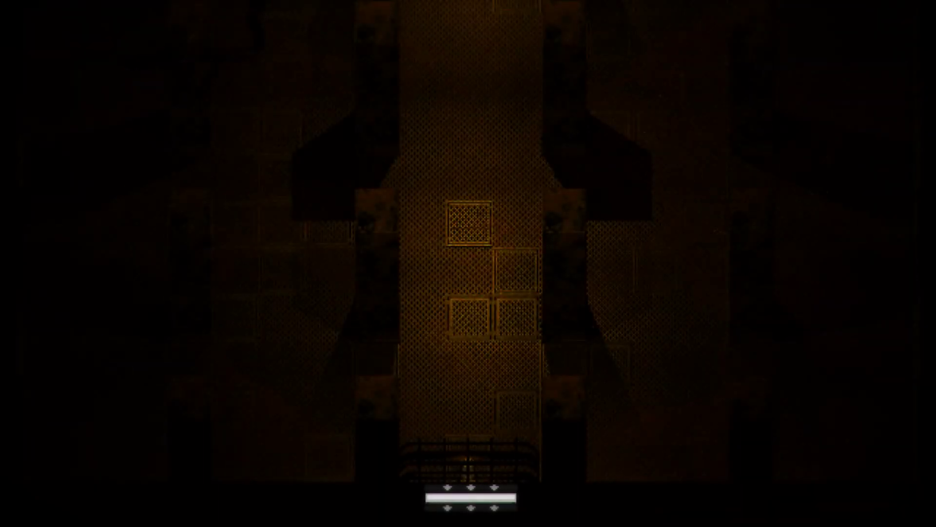
Move off the elevator platform and climb the grated corridor to its dark right area
key("space")
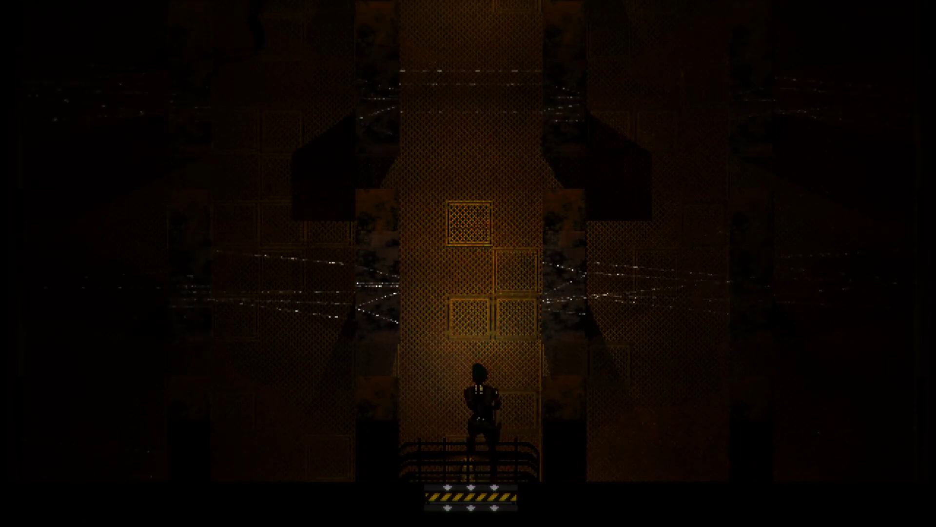
key("Left")
key("Right")
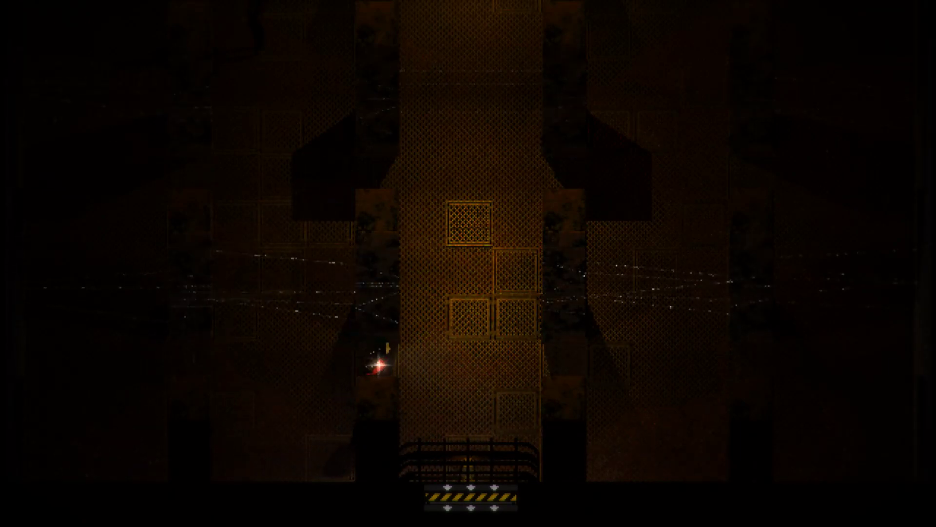
key("Right")
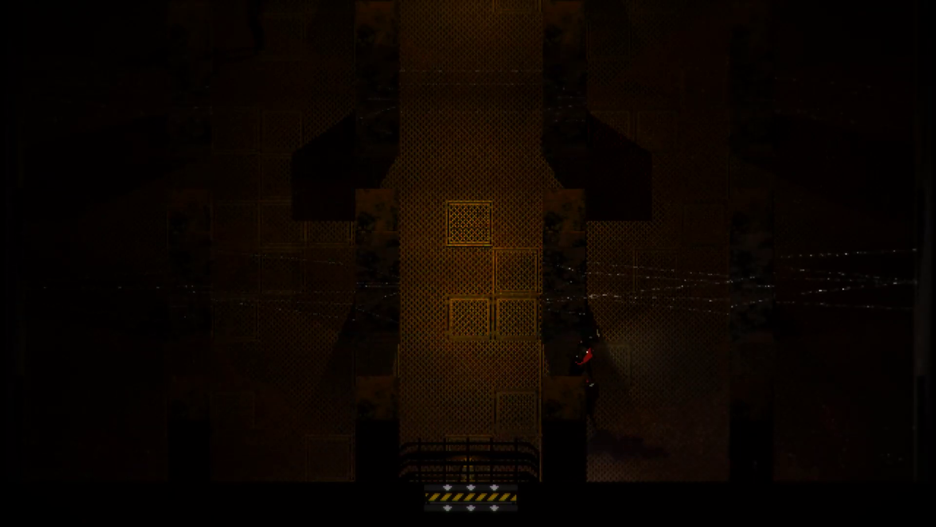
key("Left")
key("space")
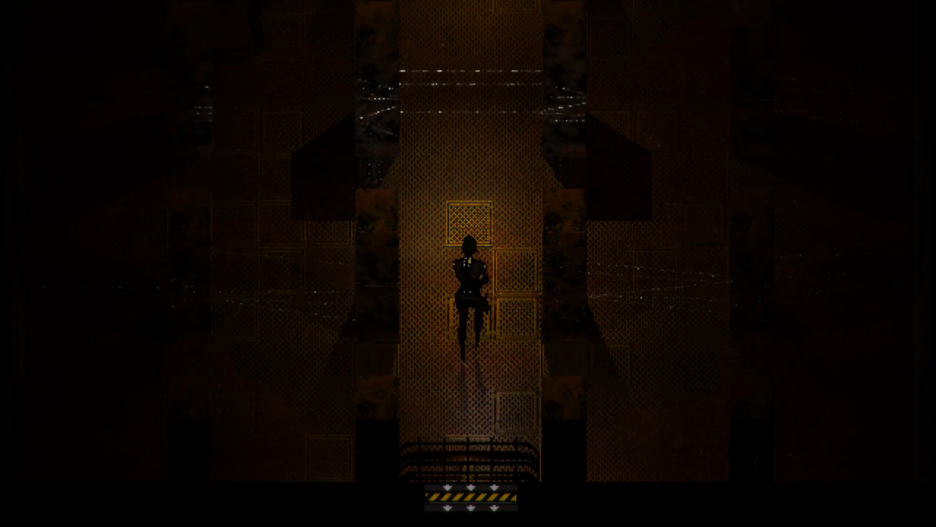
key("Right")
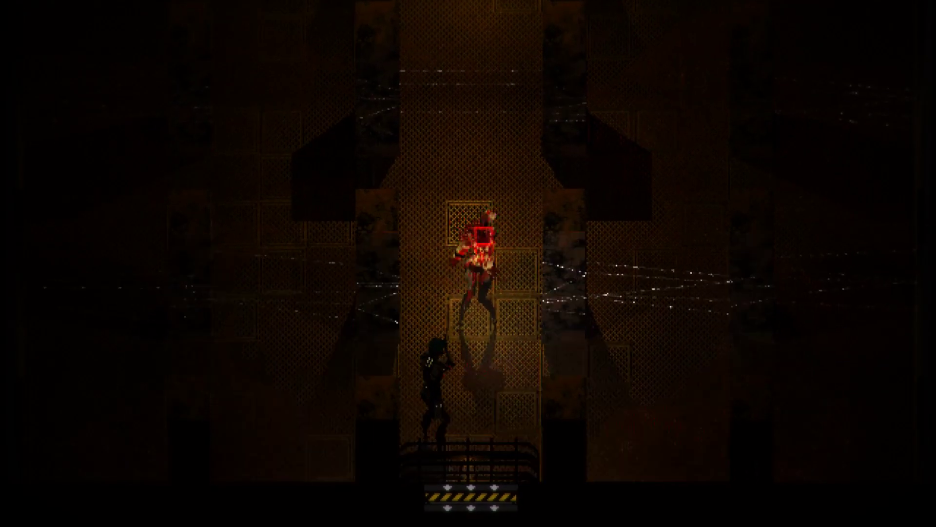
Shoot the approaching enemy in the corridor with the pistol
left_click(488, 222)
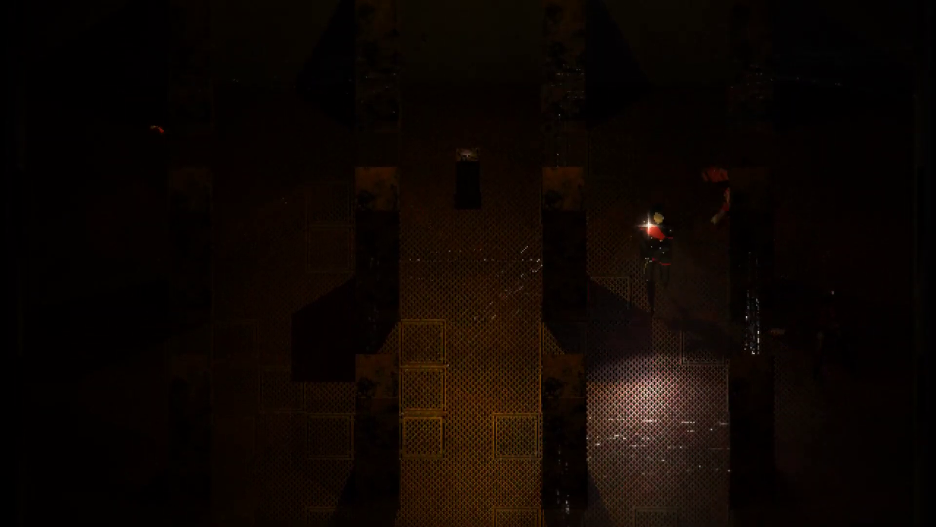
Walk left along the central corridor back toward the elevator
key("a")
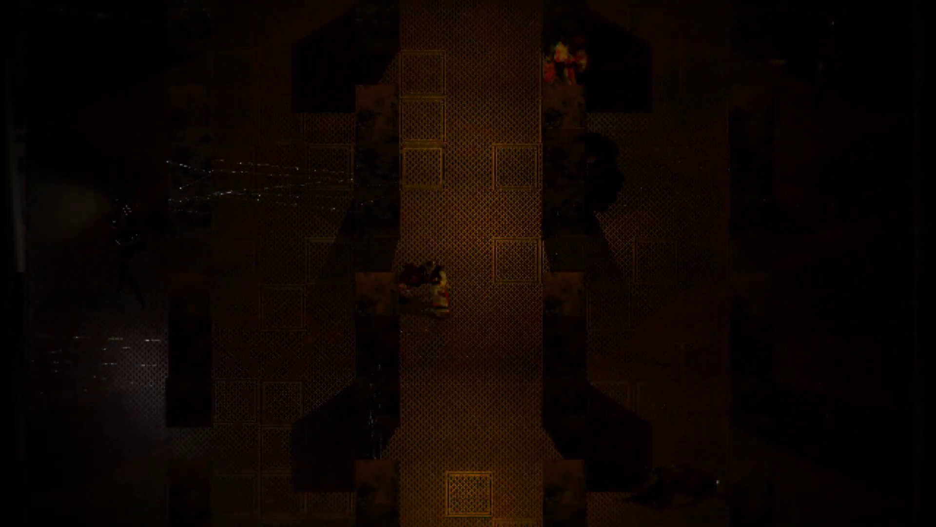
key("a")
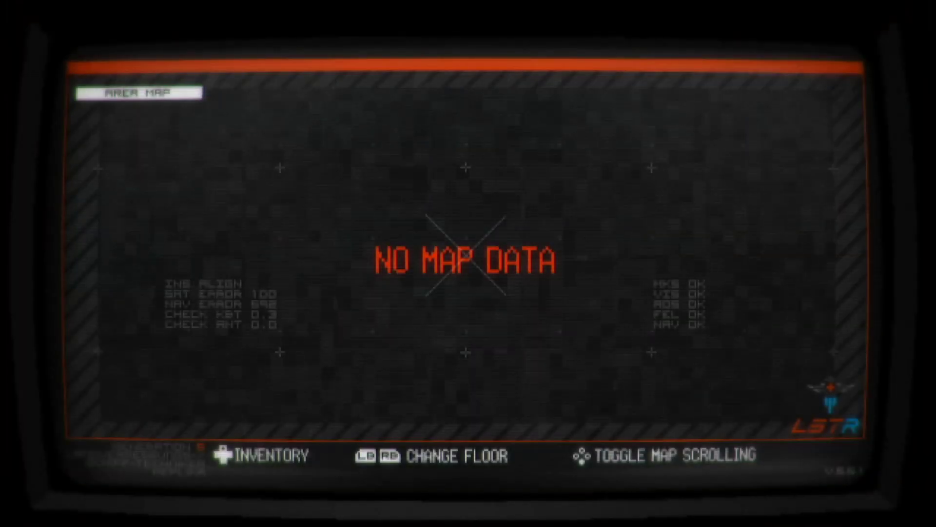
key("m")
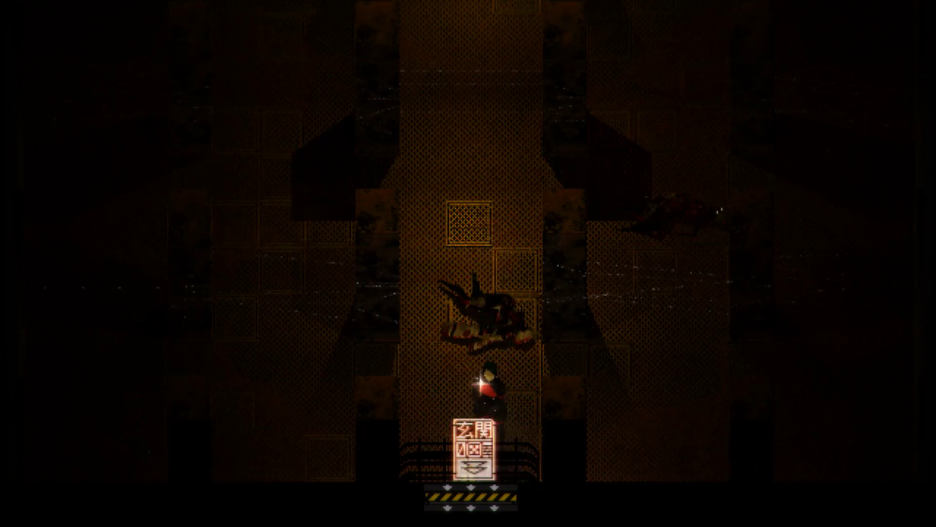
Close the area map and walk down into the dark room with the table
key("s")
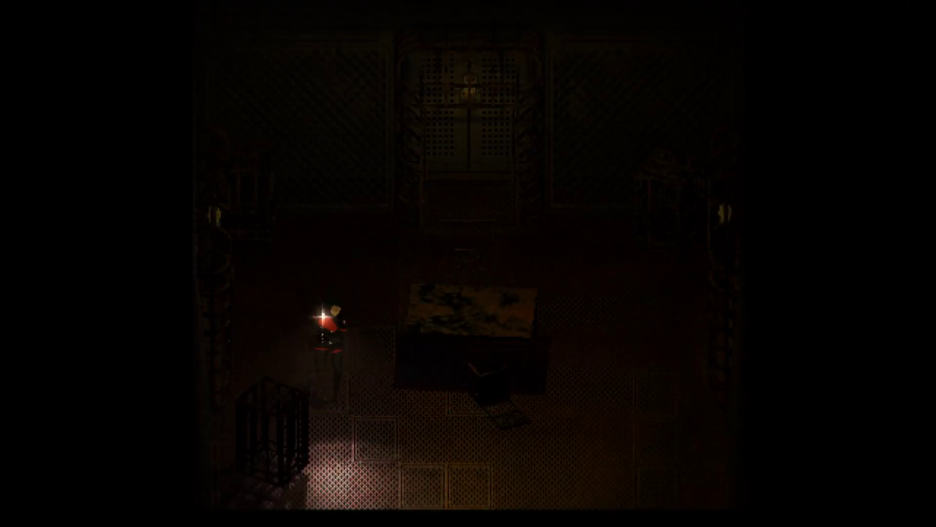
Check the carried Plates of Sacrifice and Balance in the inventory
key("Tab")
key("d")
key("d")
key("a")
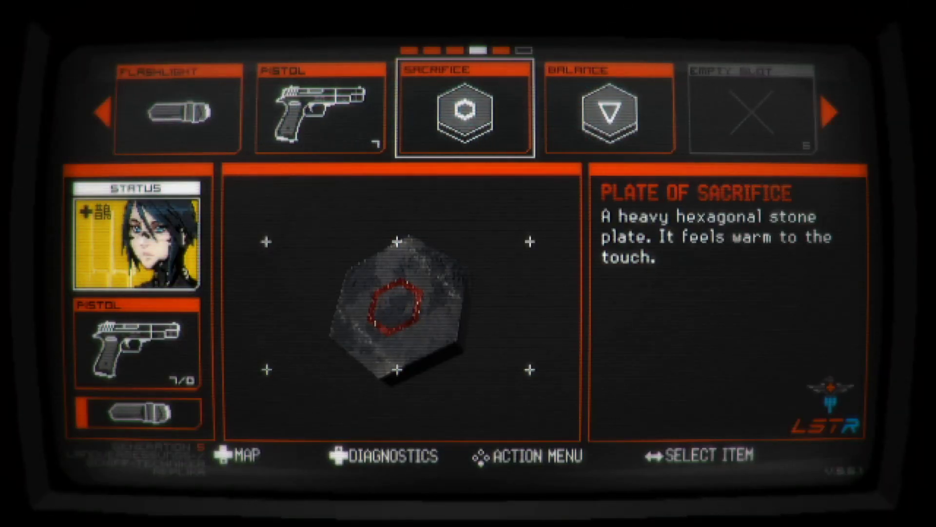
key("a")
key("Tab")
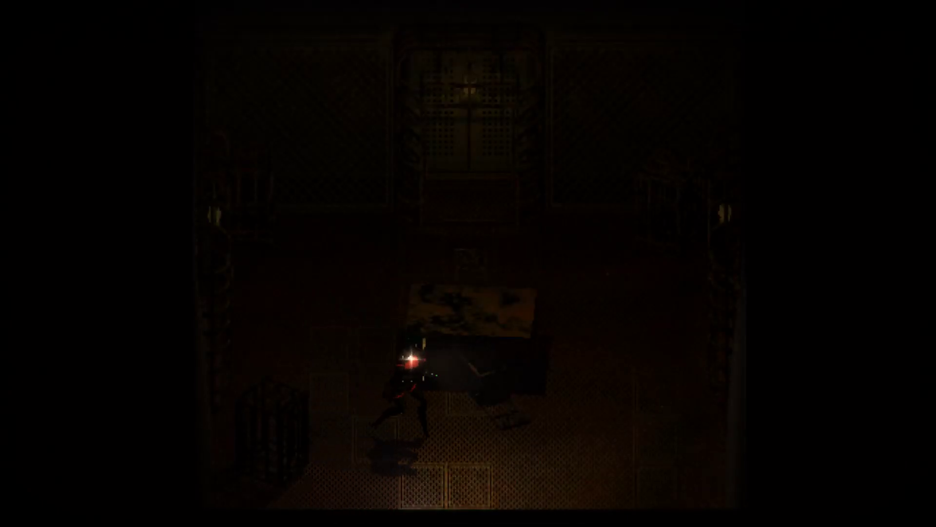
Walk across the dark room and down its left side
key("d")
key("w")
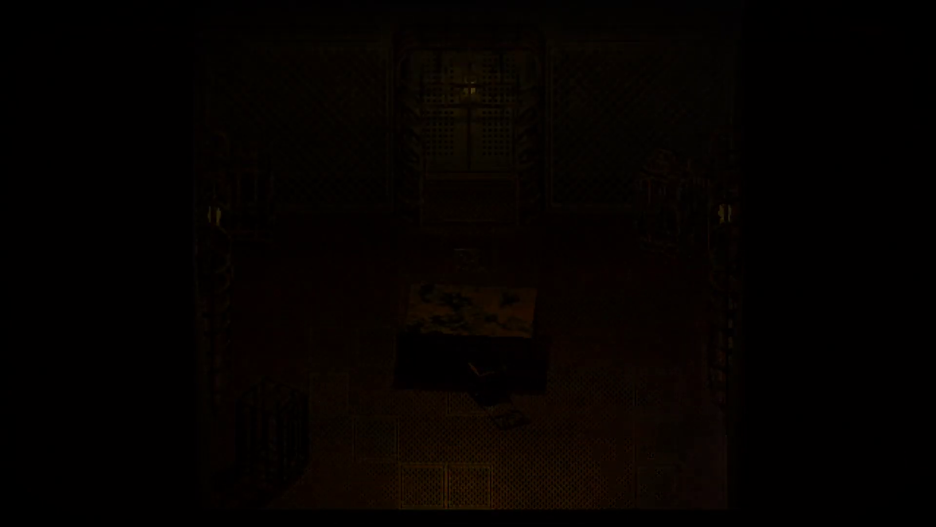
key("s")
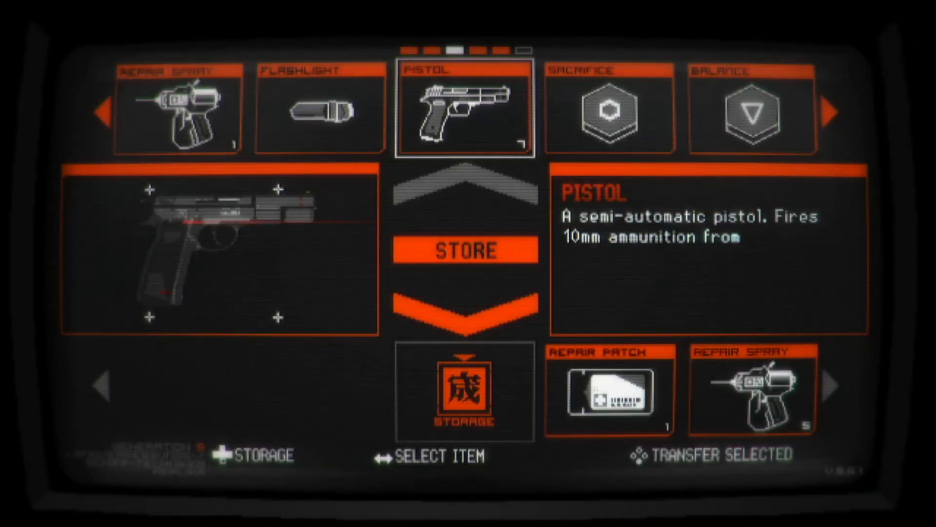
Open the red storage box and browse the stored items to the Revolver Ammo
key("w")
key("d")
key("d")
key("d")
key("d")
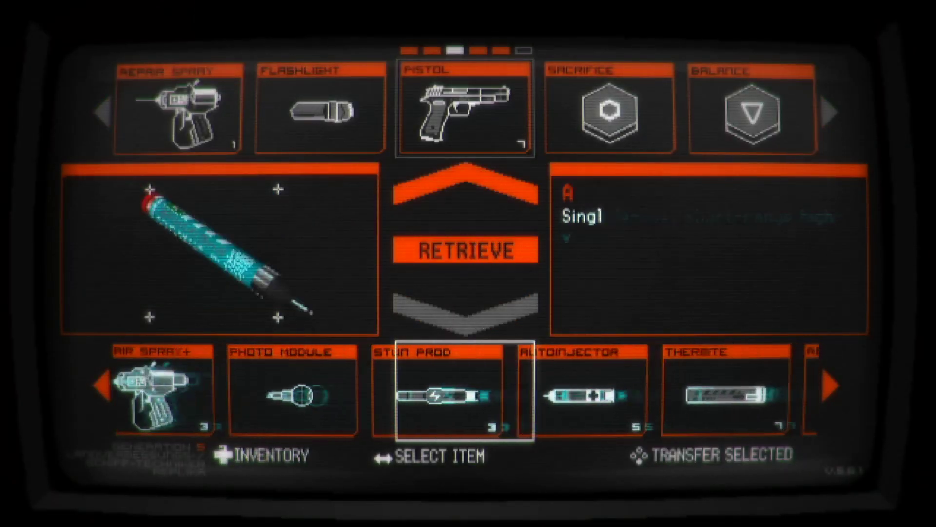
key("w")
key("a")
key("a")
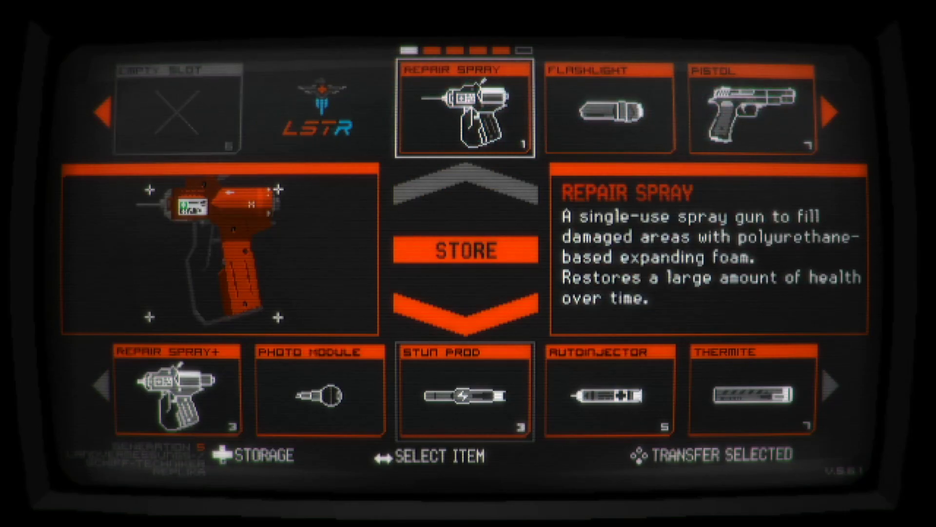
key("s")
key("d")
key("d")
key("d")
key("d")
key("d")
key("d")
key("d")
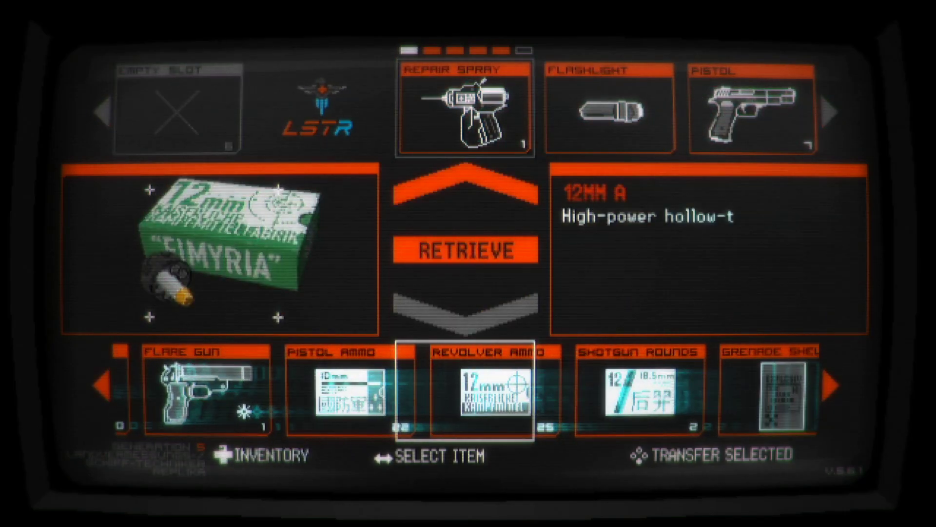
key("d")
Cycle through the carried items from the Sacrifice plate to the Pistol
key("w")
key("d")
key("d")
key("d")
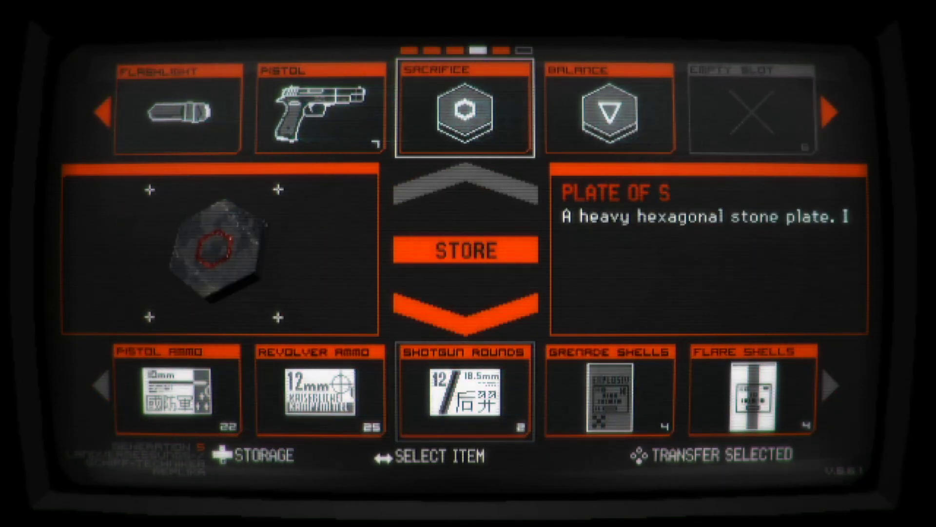
key("a")
key("a")
key("a")
key("a")
key("a")
key("a")
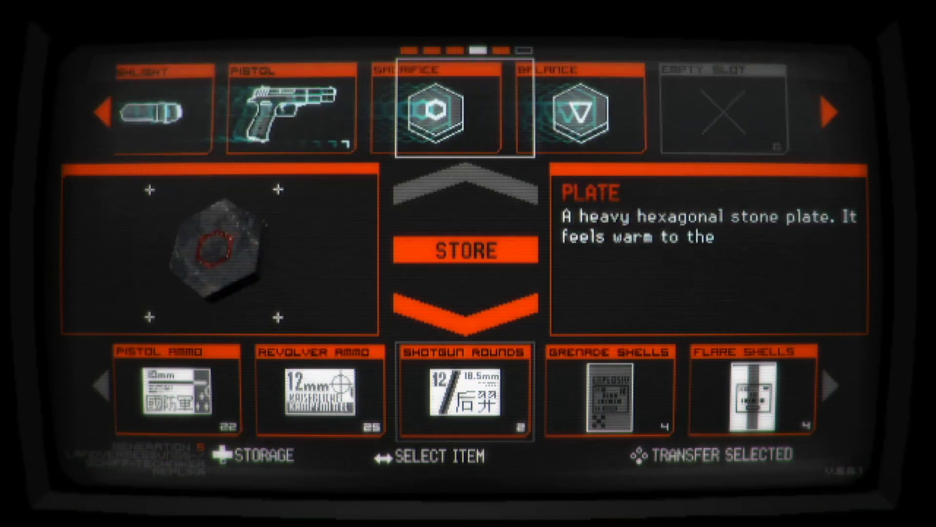
key("a")
key("a")
key("d")
key("d")
key("a")
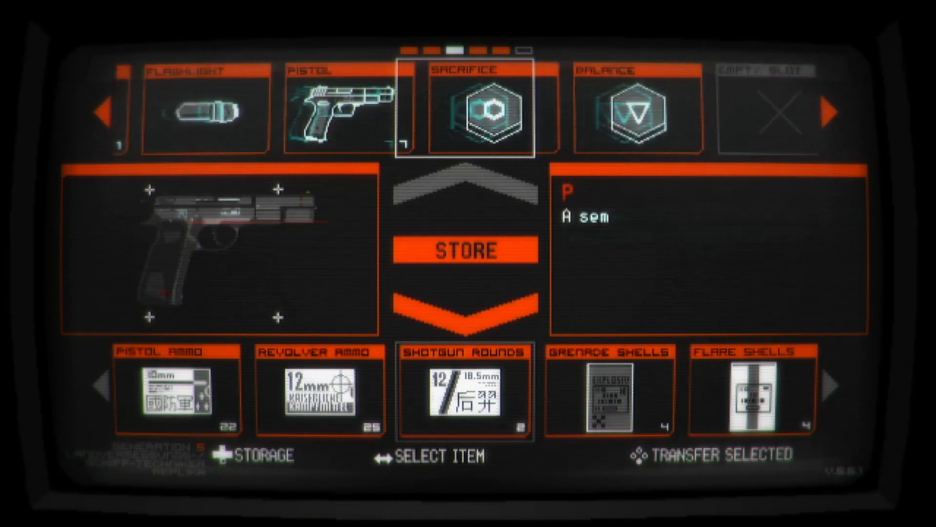
Take the Flare Gun out of storage
key("s")
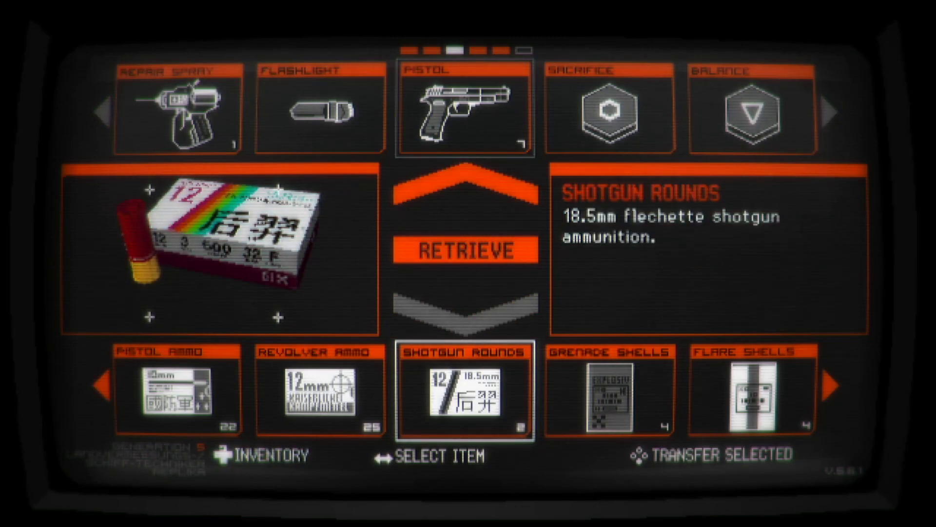
key("a")
key("a")
key("a")
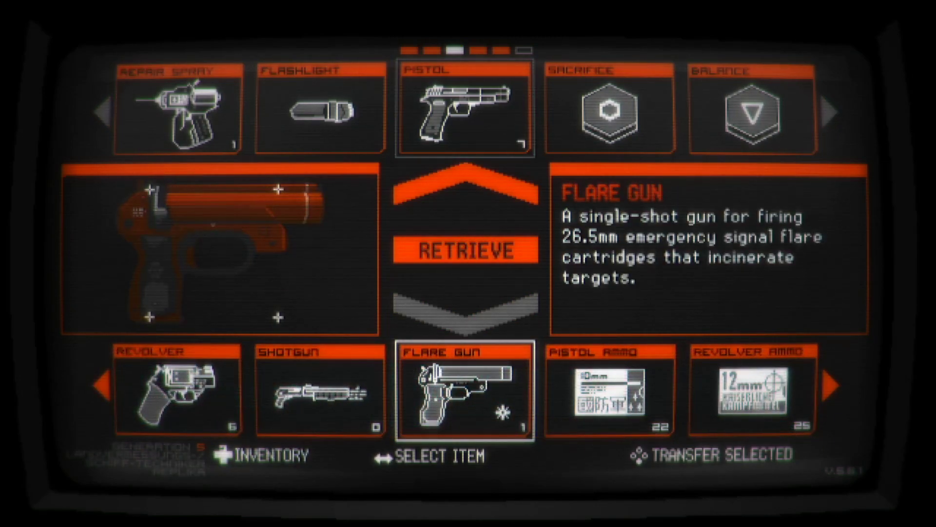
key("e")
key("d")
key("d")
key("d")
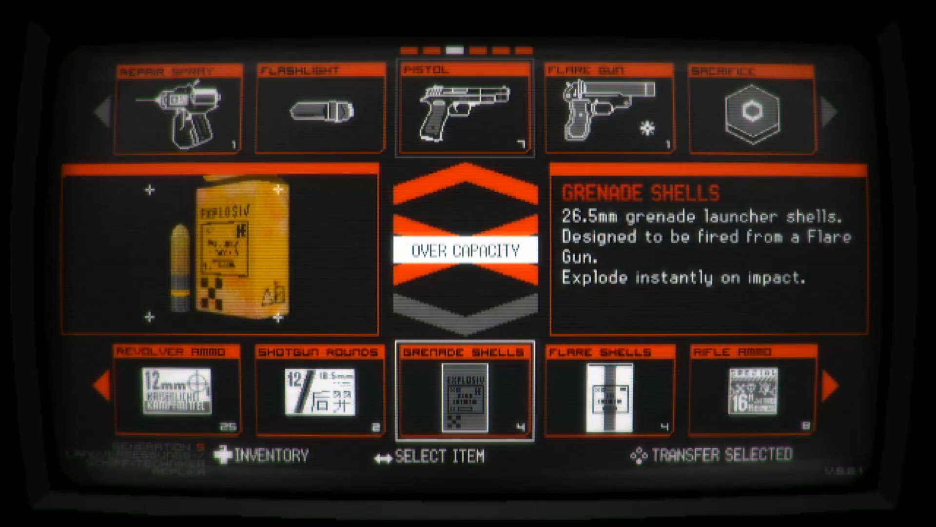
Leave storage and show the Repair Spray in the personal inventory
key("w")
key("a")
key("a")
key("d")
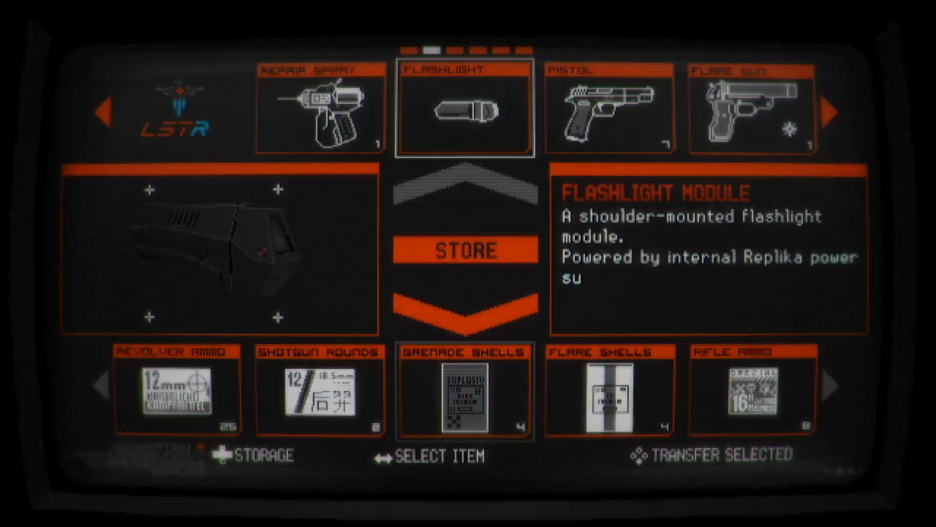
key("Escape")
key("d")
key("a")
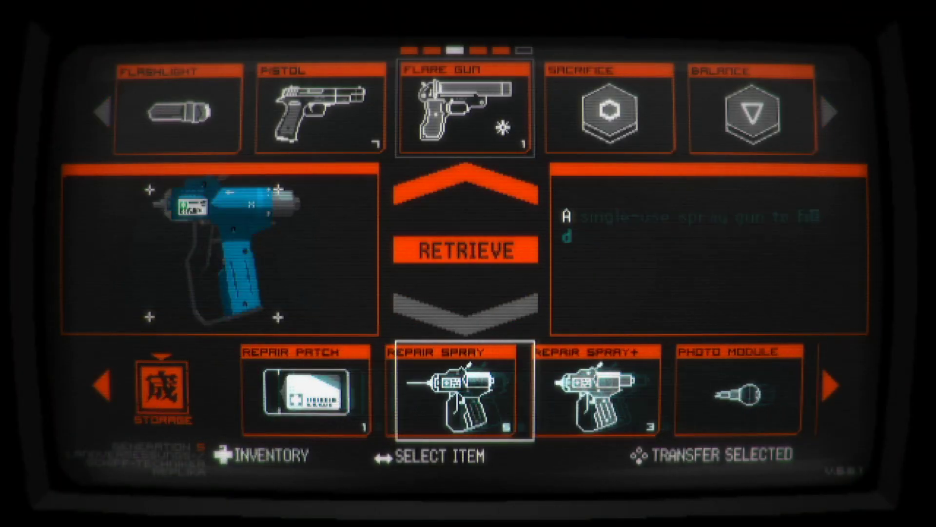
Open the storage box and browse the stored shells and ammunition
key("d")
key("d")
key("d")
key("d")
key("d")
key("d")
key("d")
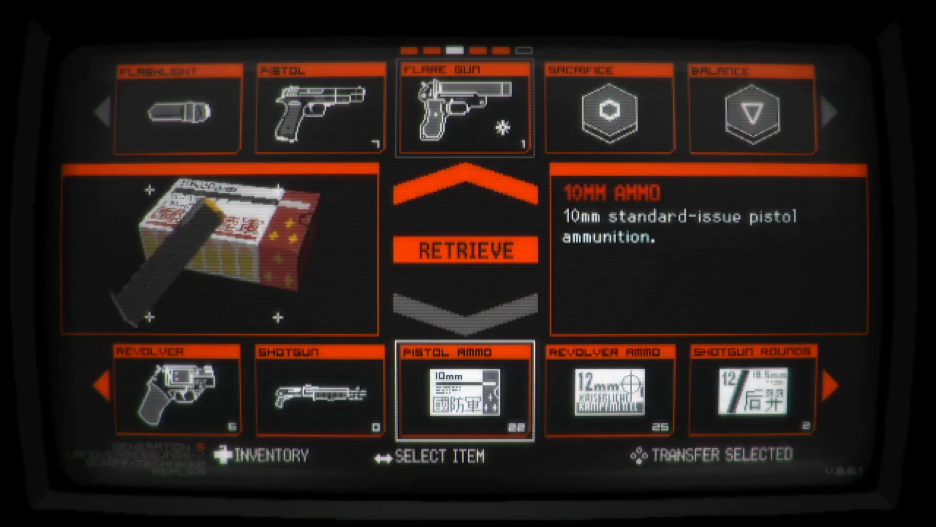
key("d")
key("d")
key("d")
key("d")
key("a")
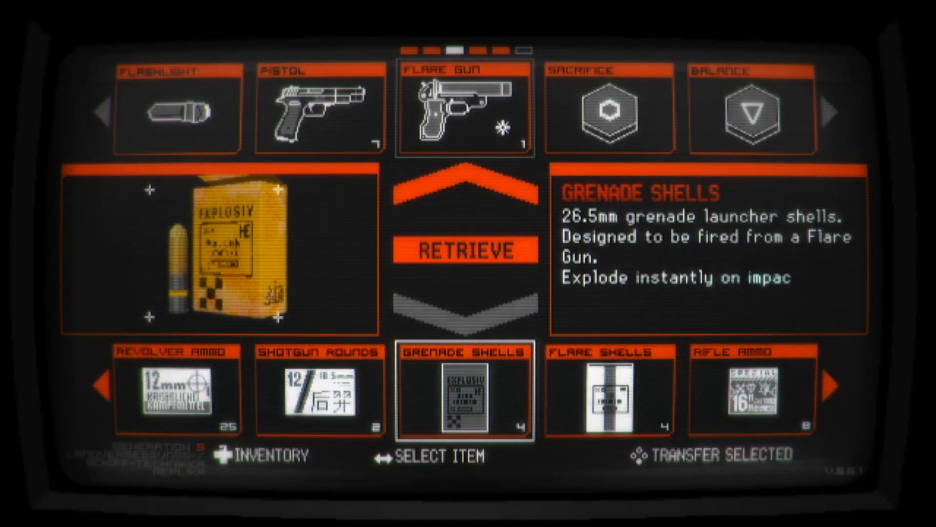
key("d")
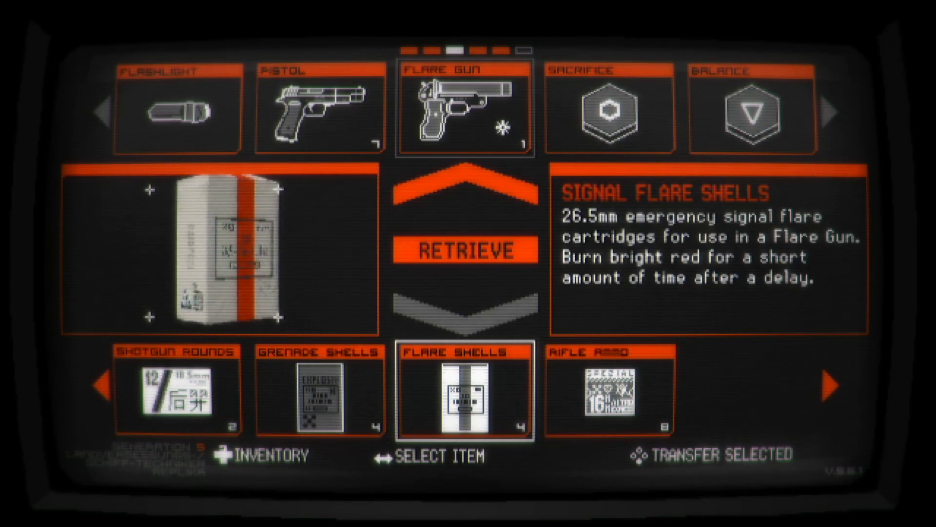
key("a")
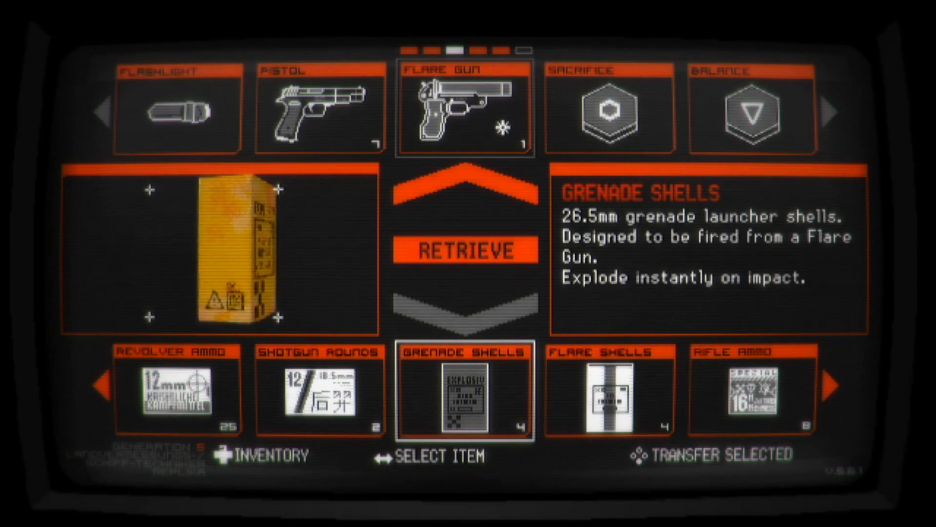
Store the Flare Gun back in the box
key("w")
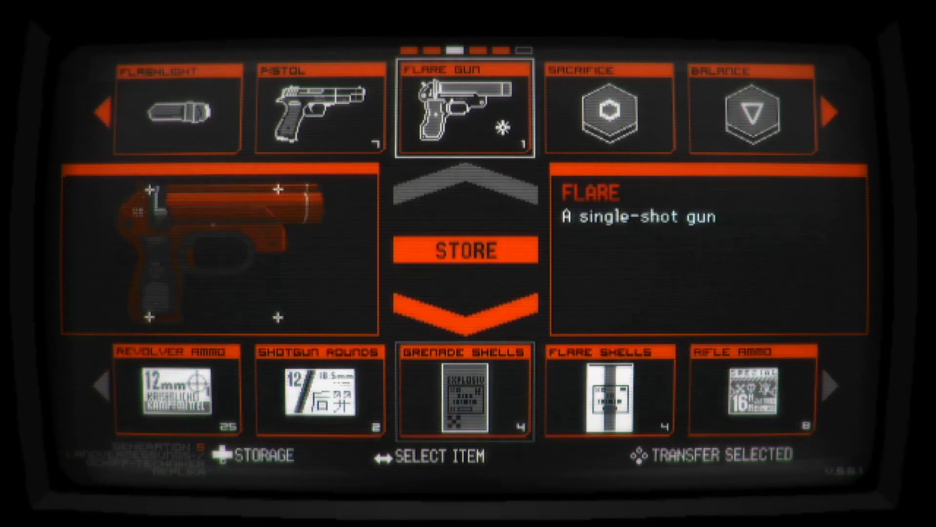
key("e")
key("s")
key("a")
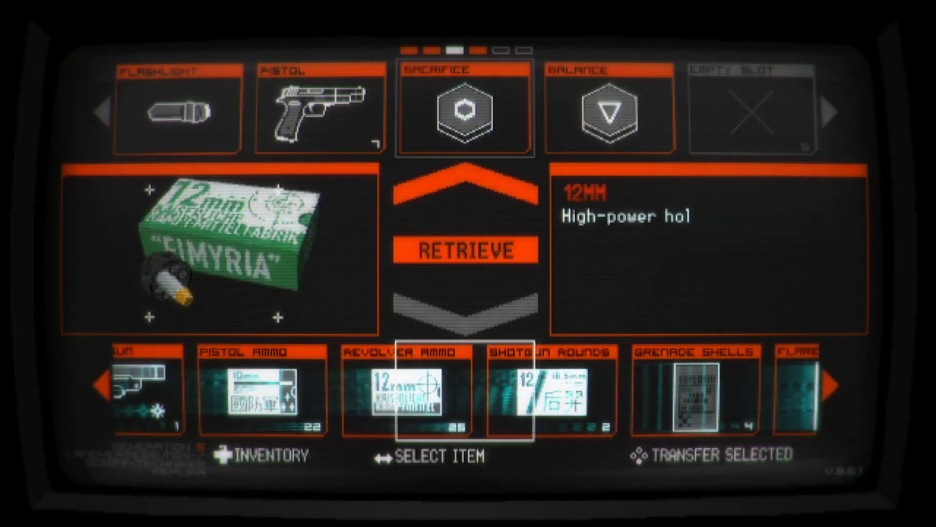
key("d")
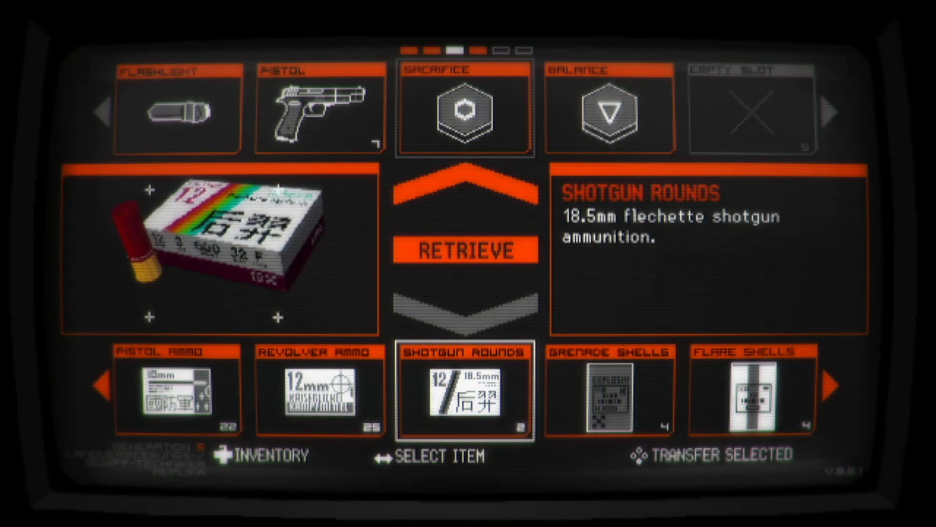
Browse the stored ammunition, healing items and weapons to the Pistol Ammo
key("d")
key("d")
key("d")
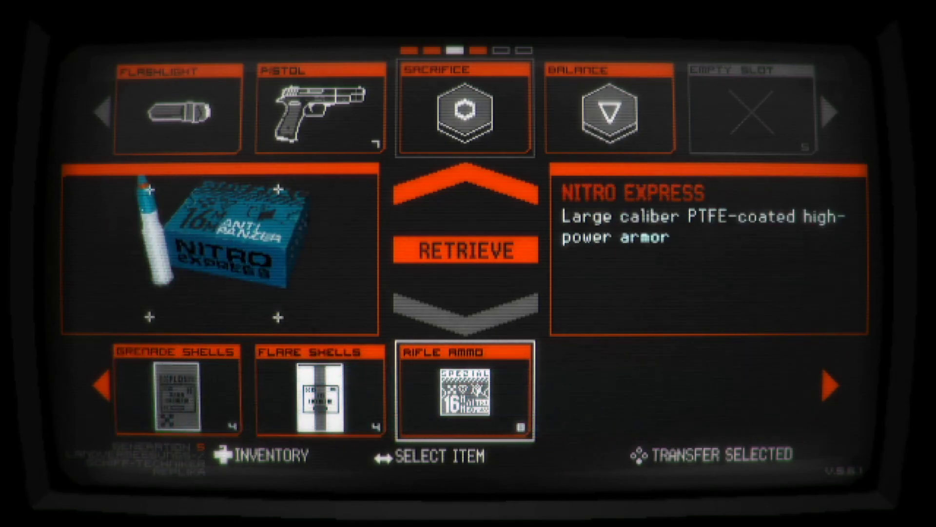
key("a")
key("a")
key("a")
key("a")
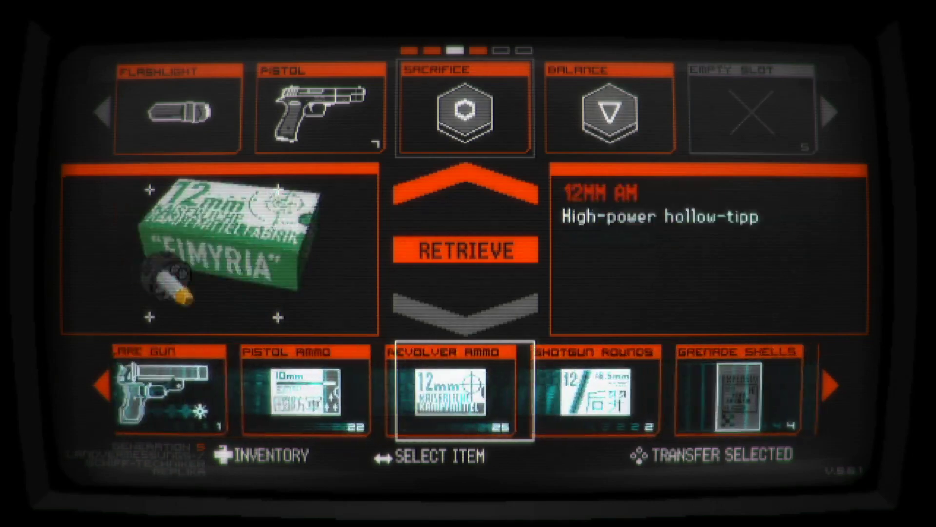
key("a")
key("a")
key("a")
key("a")
key("a")
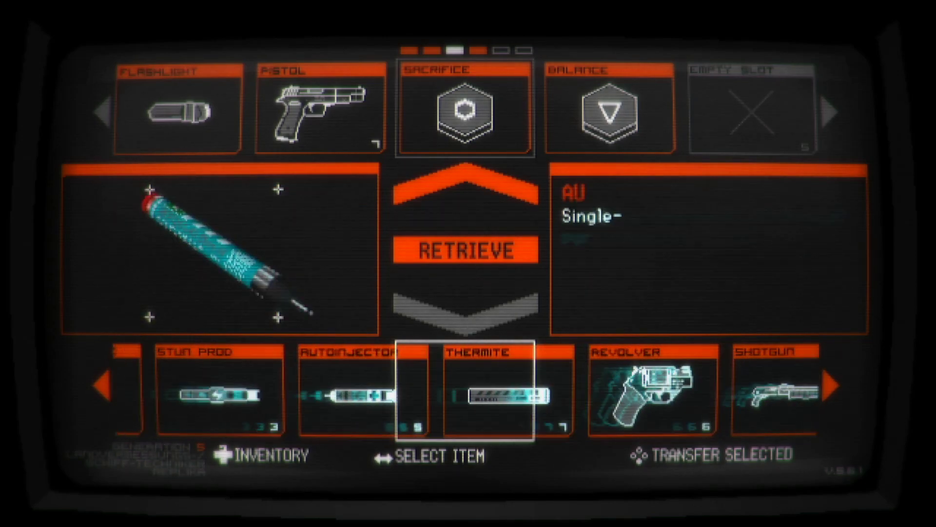
key("a")
key("a")
key("a")
key("a")
key("a")
key("a")
key("d")
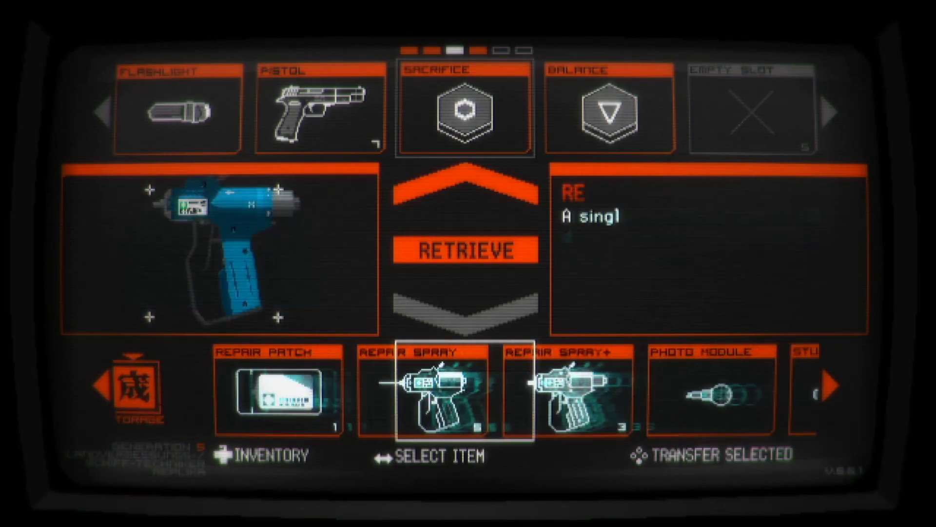
key("d")
key("d")
key("d")
key("d")
key("d")
key("d")
key("d")
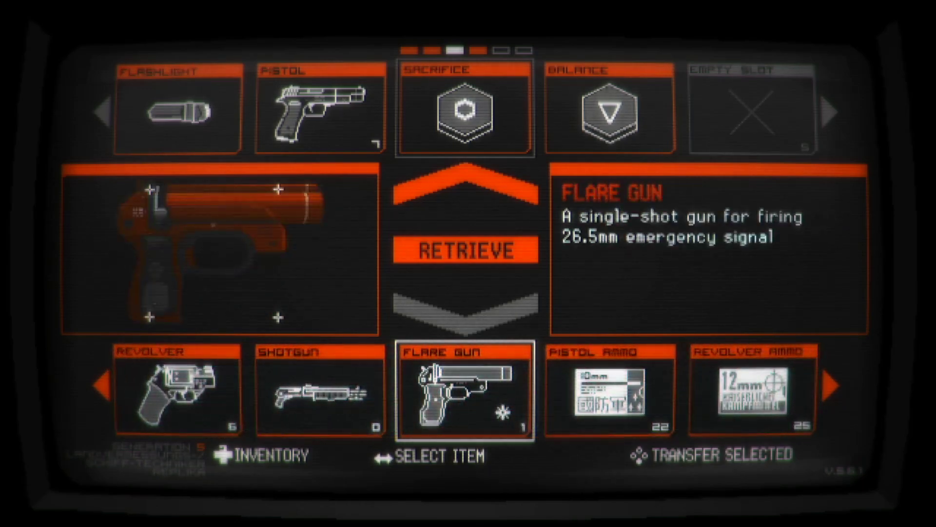
key("d")
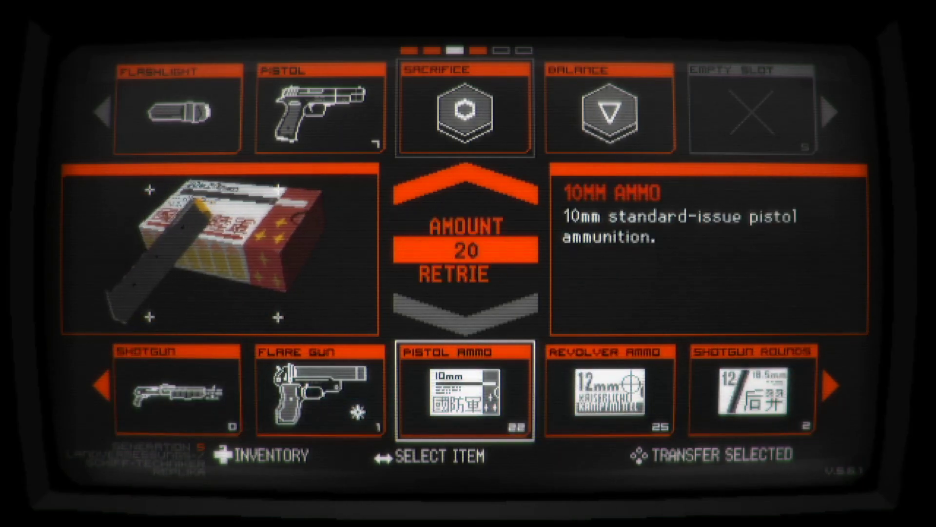
key("a")
key("d")
key("w")
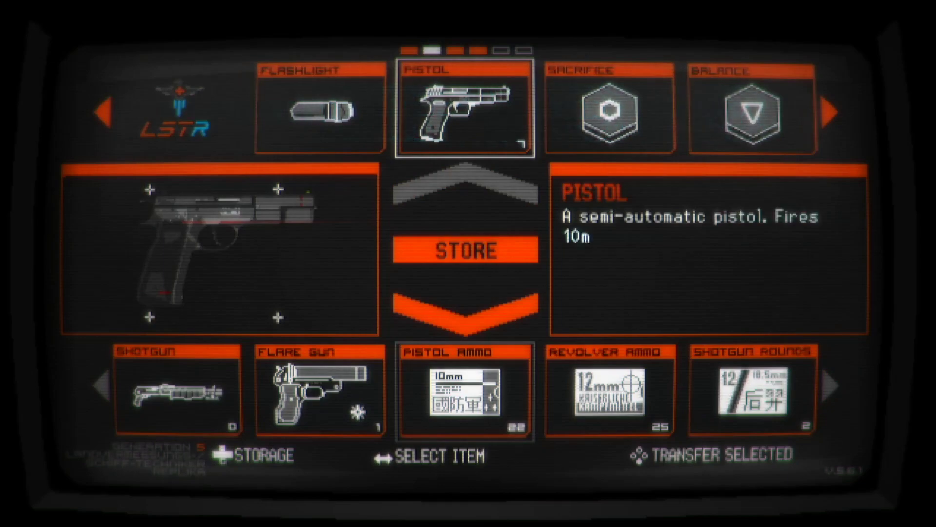
key("s")
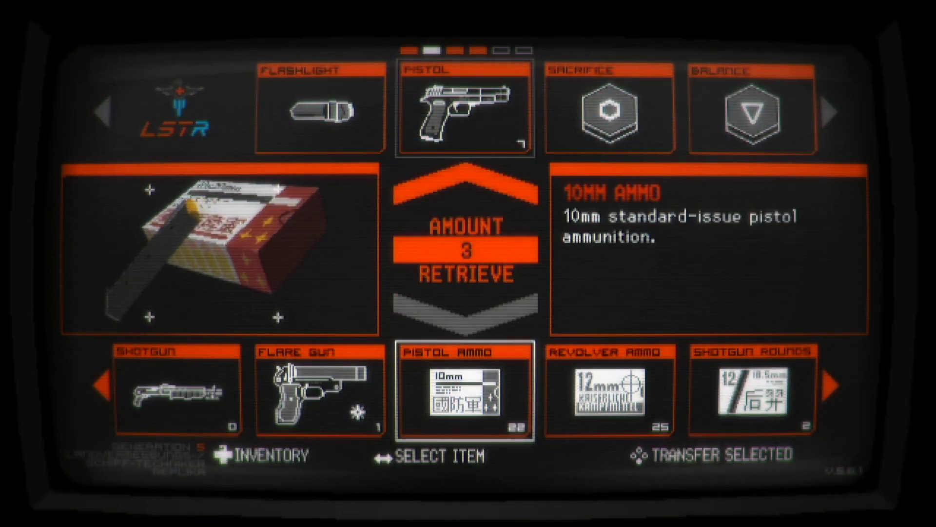
Retrieve a larger amount of Pistol Ammo and leave the storage
key("w")
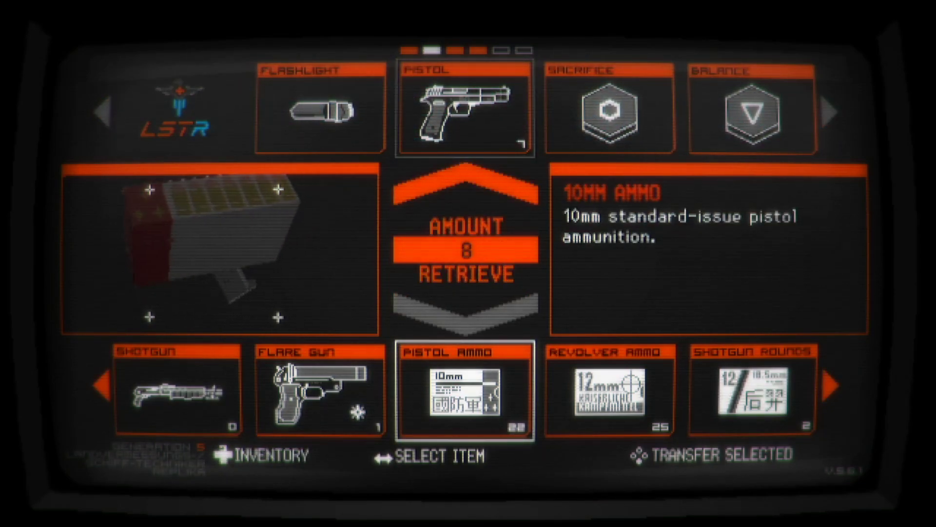
key("space")
key("d")
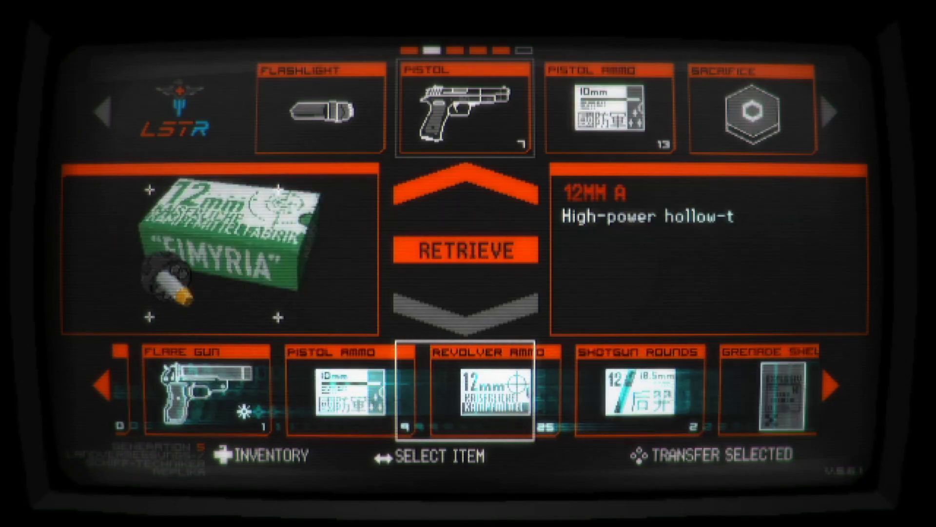
key("Escape")
Reload the pistol with the Pistol Ammo from the inventory
key("Tab")
key("d")
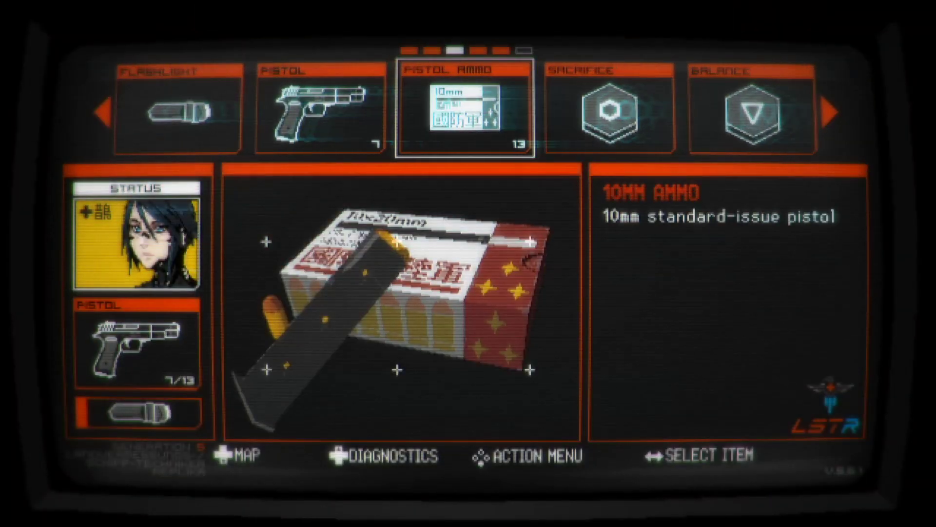
key("space")
key("w")
key("w")
key("space")
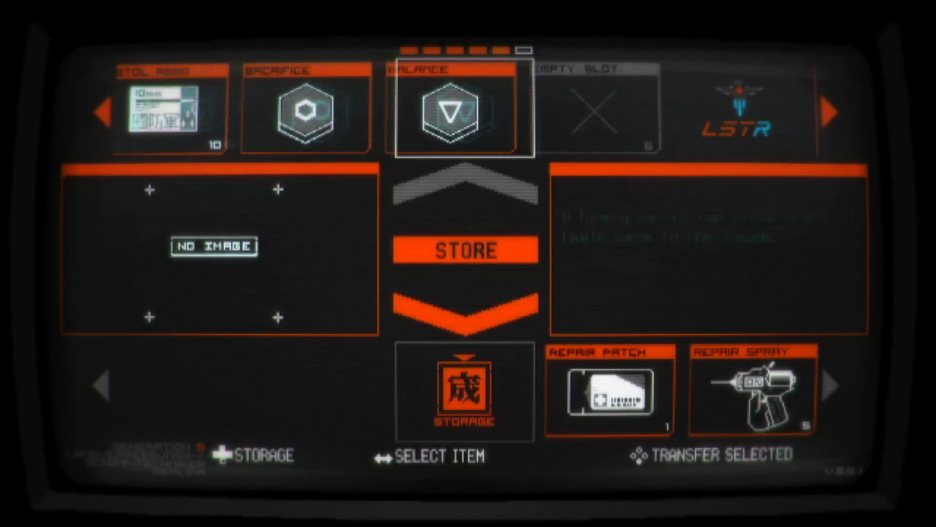
key("d")
Reopen storage and look over the Plate of Balance, repair sprays and stored weapons
key("a")
key("a")
key("a")
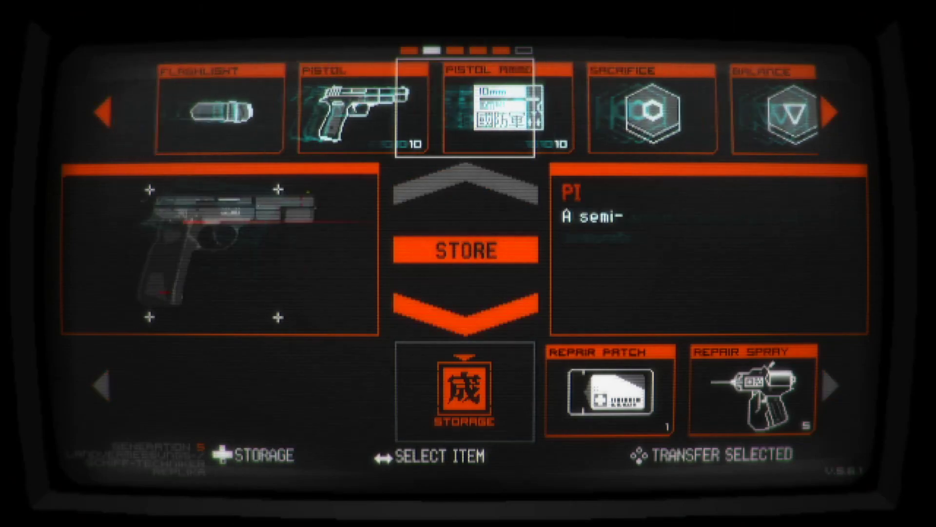
key("a")
key("a")
key("Right")
key("Right")
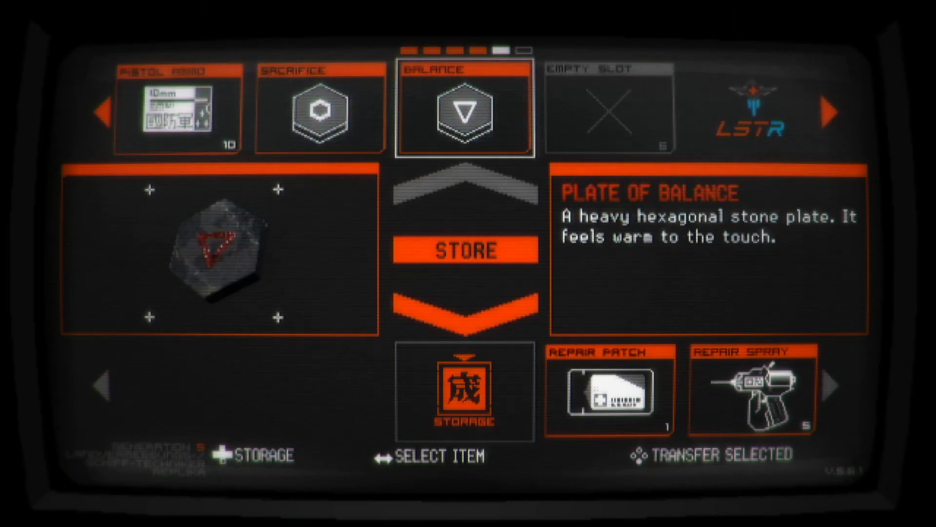
key("Down")
key("Right")
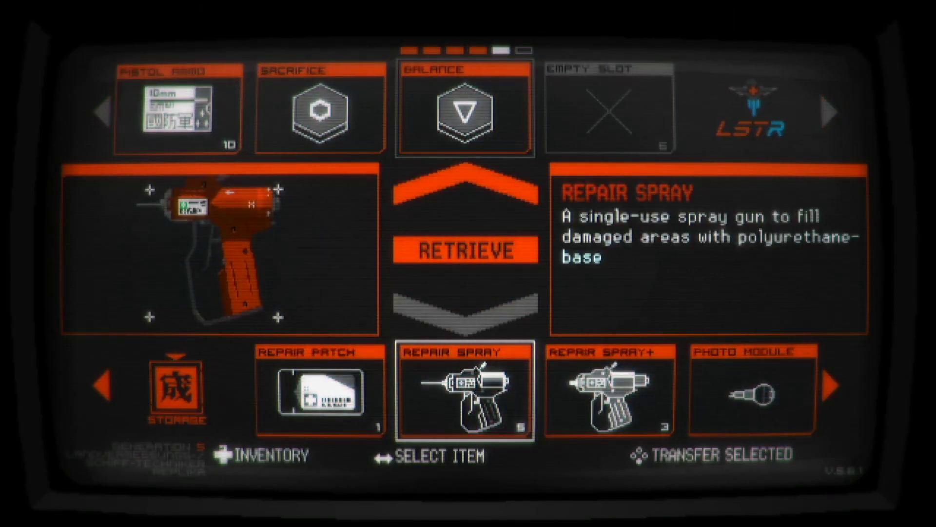
key("Right")
key("Right")
key("Up")
key("Down")
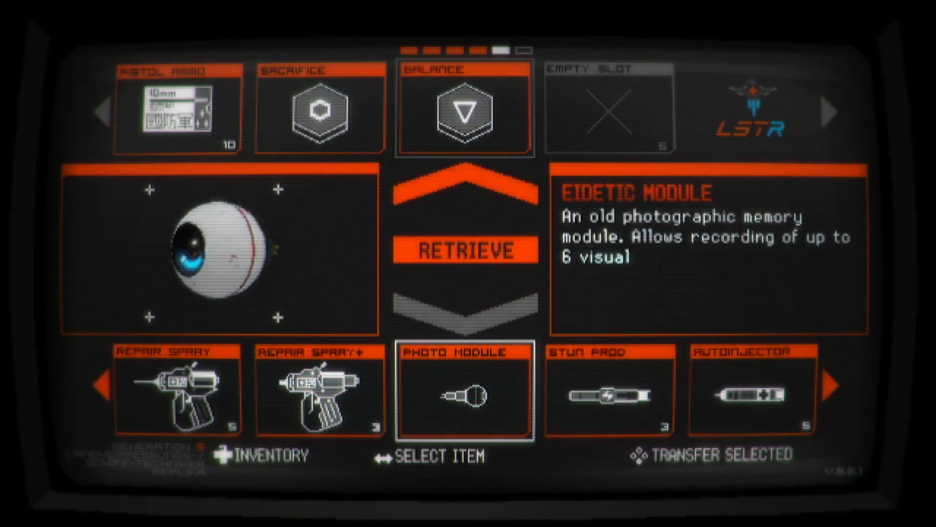
key("Right")
key("Right")
key("Right")
key("Right")
key("Right")
key("Right")
Take the Revolver out of storage
key("Left")
key("Left")
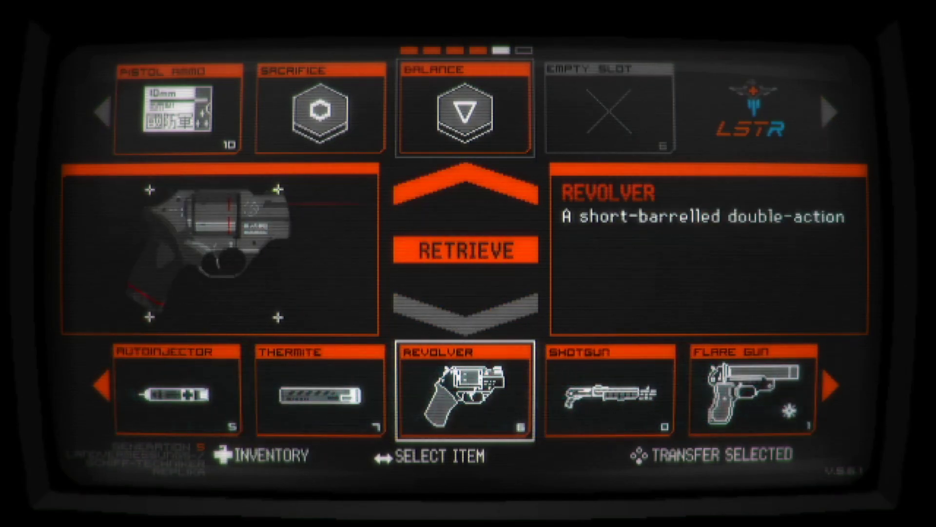
key("Return")
key("Up")
key("Left")
key("Left")
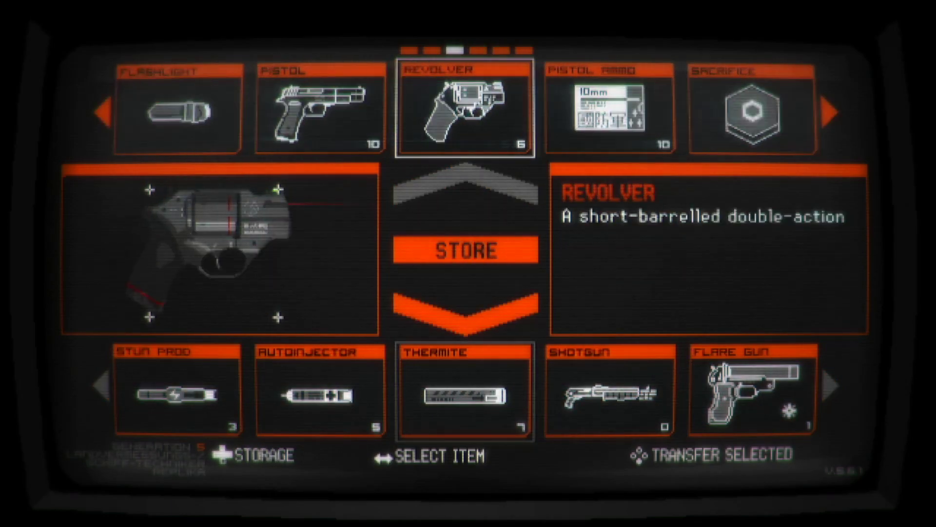
Browse the carried items from the Sacrifice plate to the flashlight
key("Left")
key("Right")
key("Right")
key("Right")
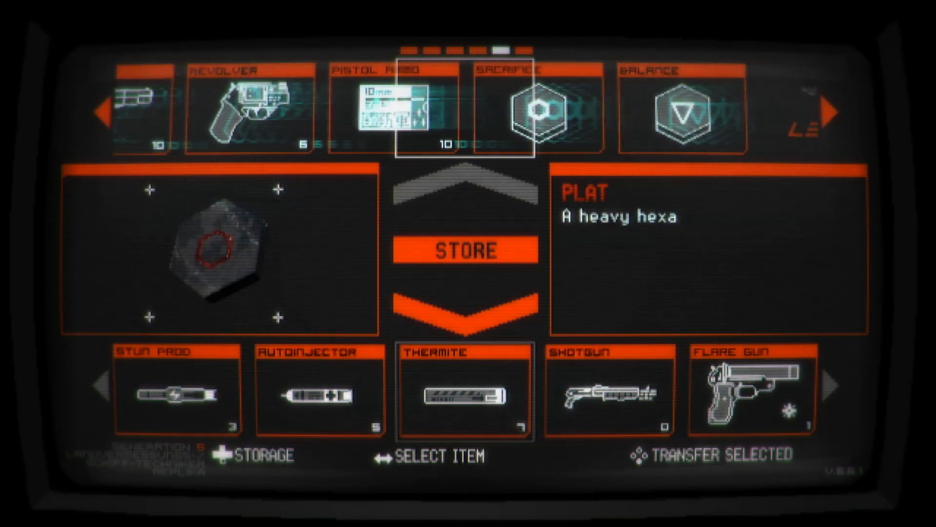
key("Left")
key("Left")
key("Left")
key("Left")
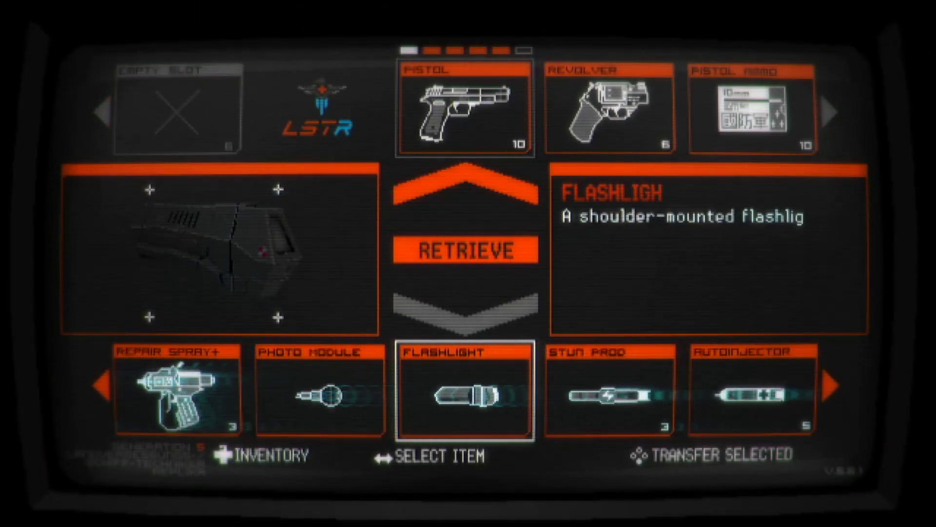
key("Right")
key("Right")
key("Right")
key("Right")
key("Right")
key("Right")
key("Right")
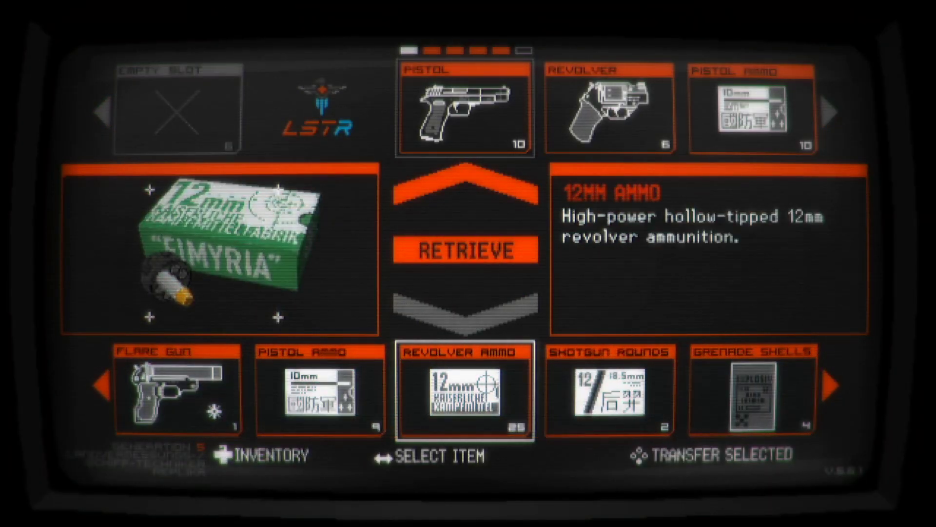
Retrieve the stored Pistol Ammo and some Revolver Ammo
key("Left")
key("Return")
key("Return")
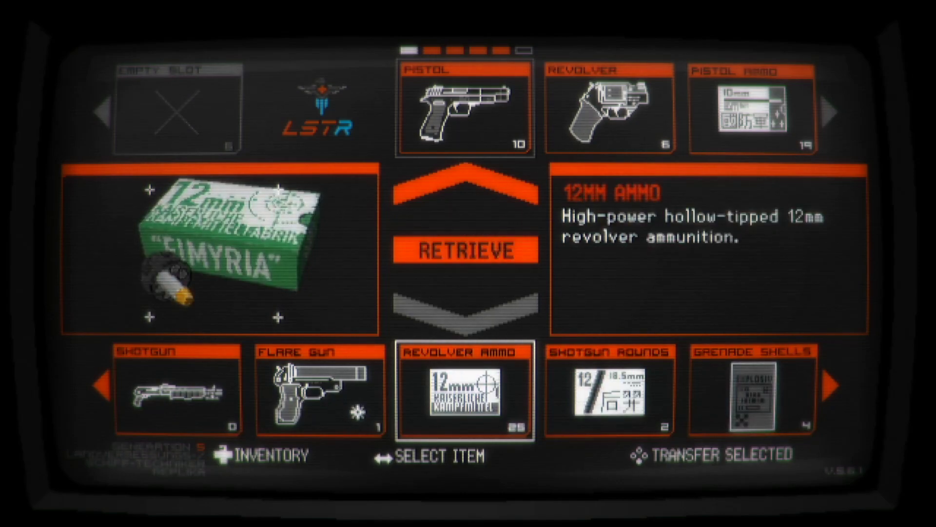
key("Right")
key("Left")
key("Return")
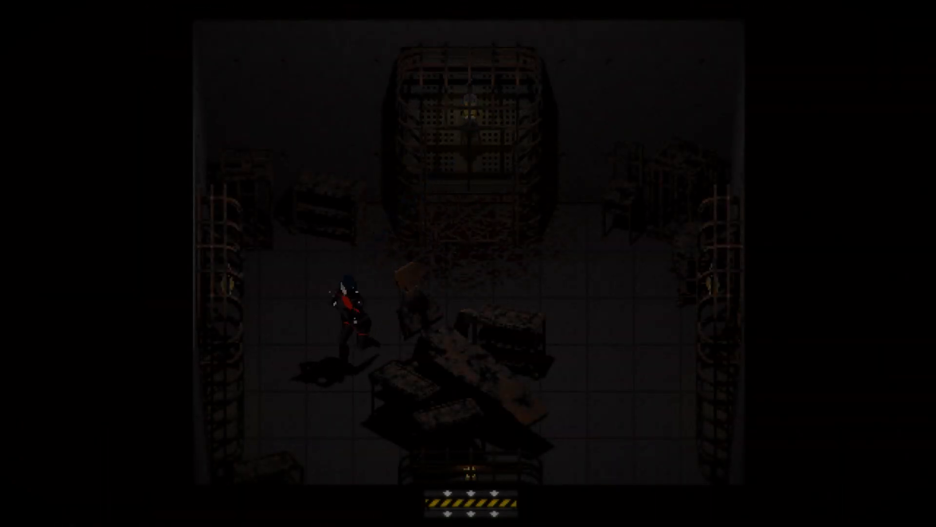
Cross the dark room, walk up past the windows, and check the floor map
key("w")
key("s+d")
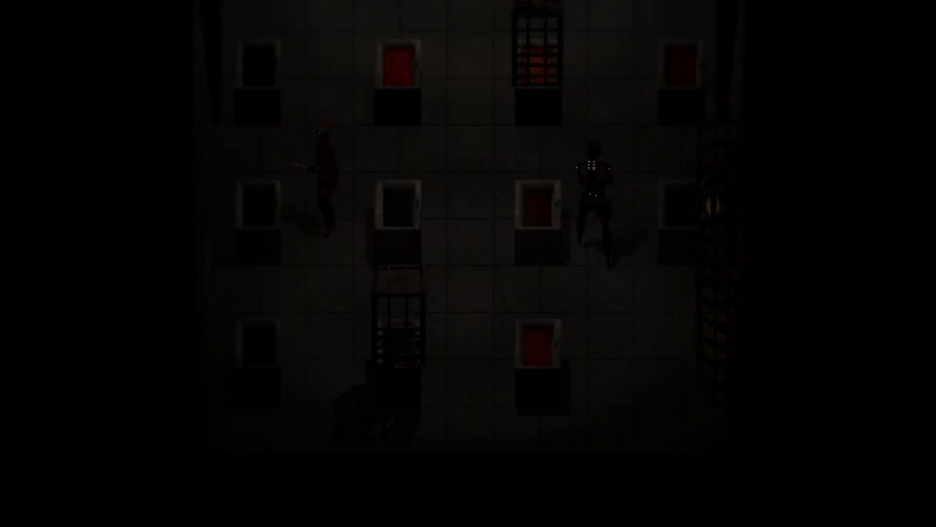
key("w+a")
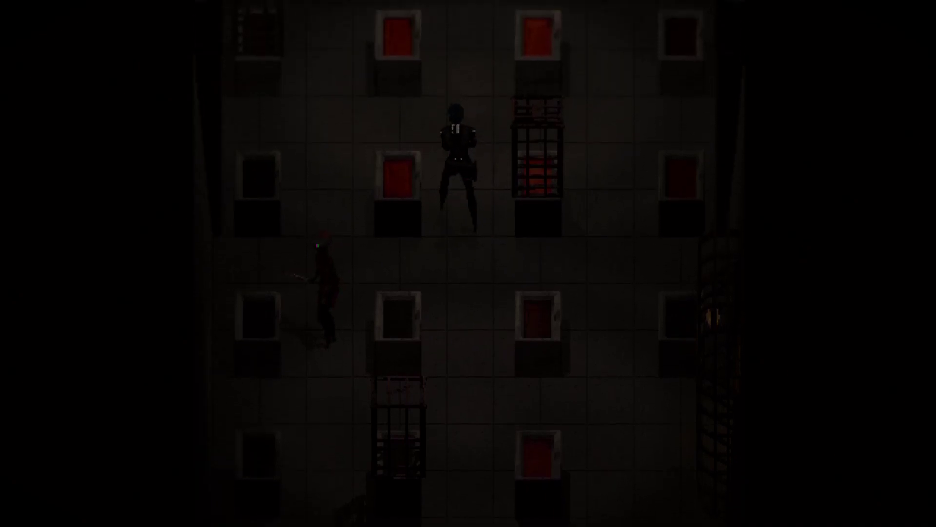
key("w")
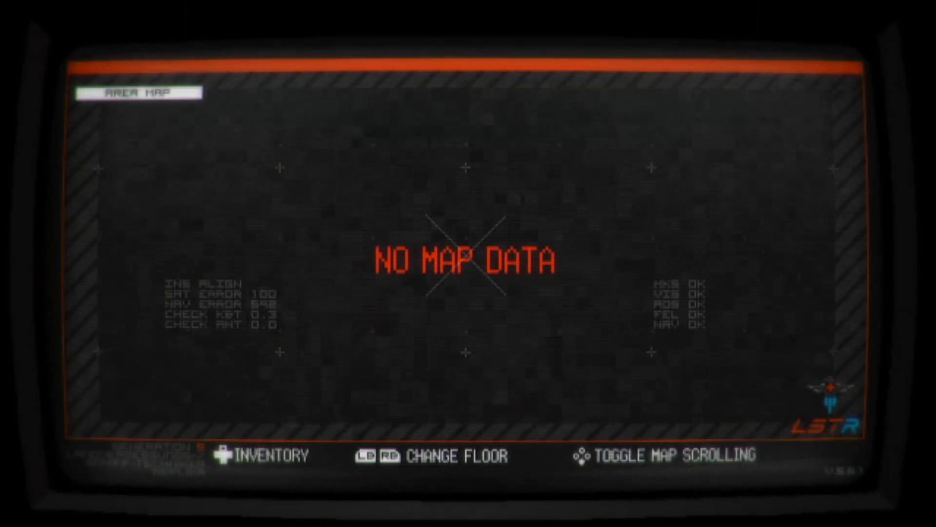
key("Tab")
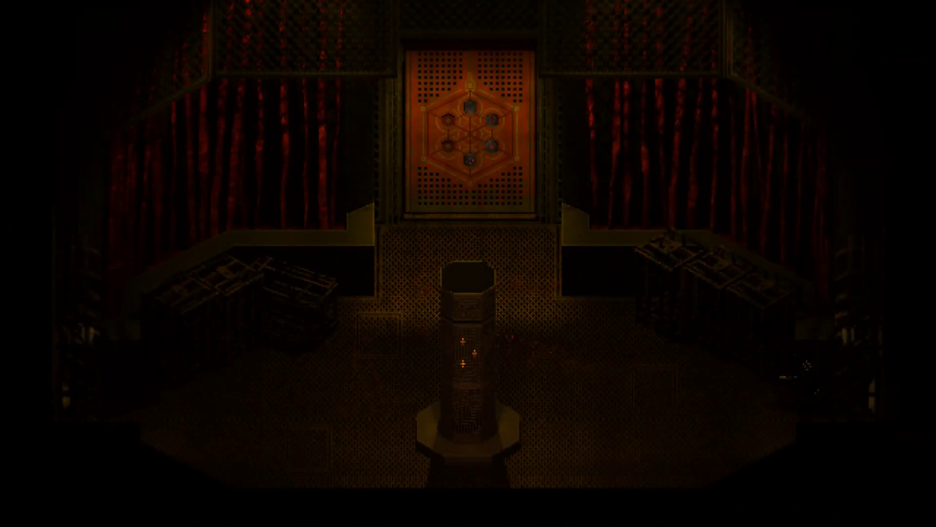
Walk up to the hexagonal door and inspect its empty slots
key("a")
key("w")
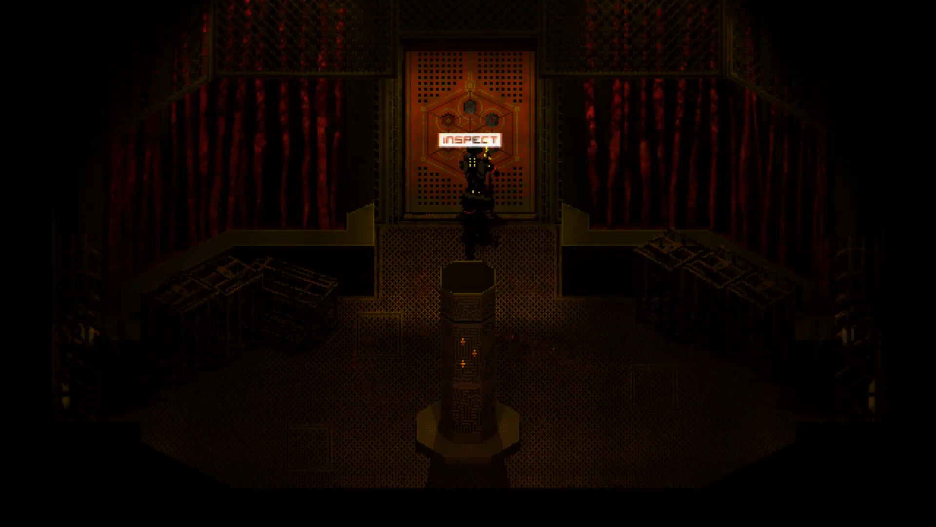
key("e")
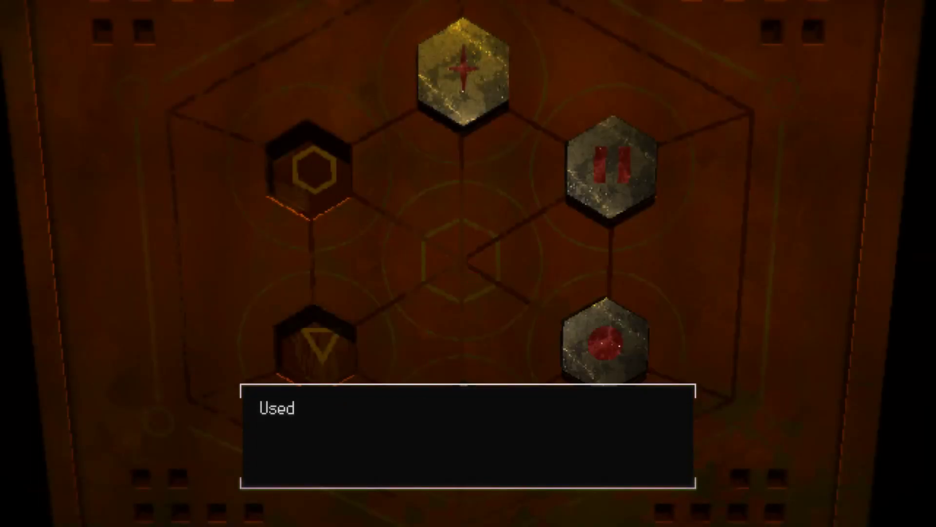
Set the Plates of Sacrifice and Balance into the slots, then walk away past the pedestal
key("e")
left_click(318, 307)
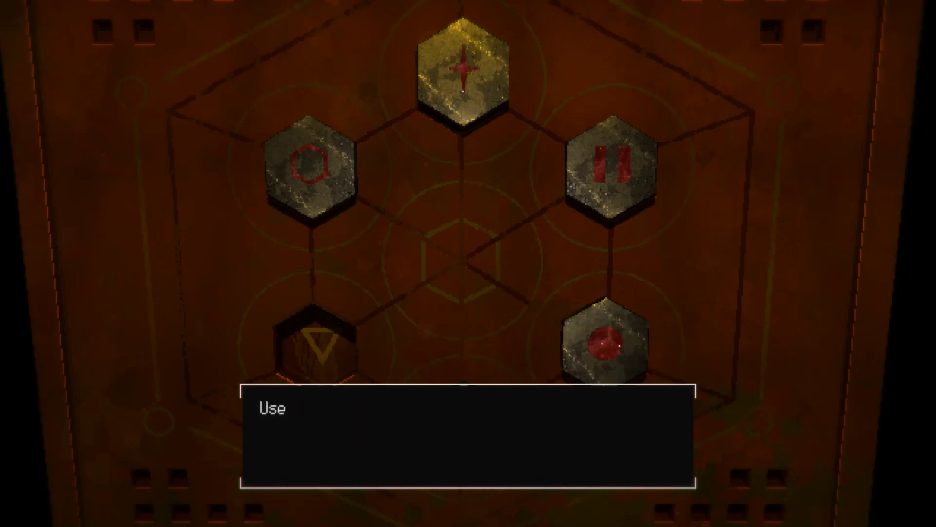
key("s")
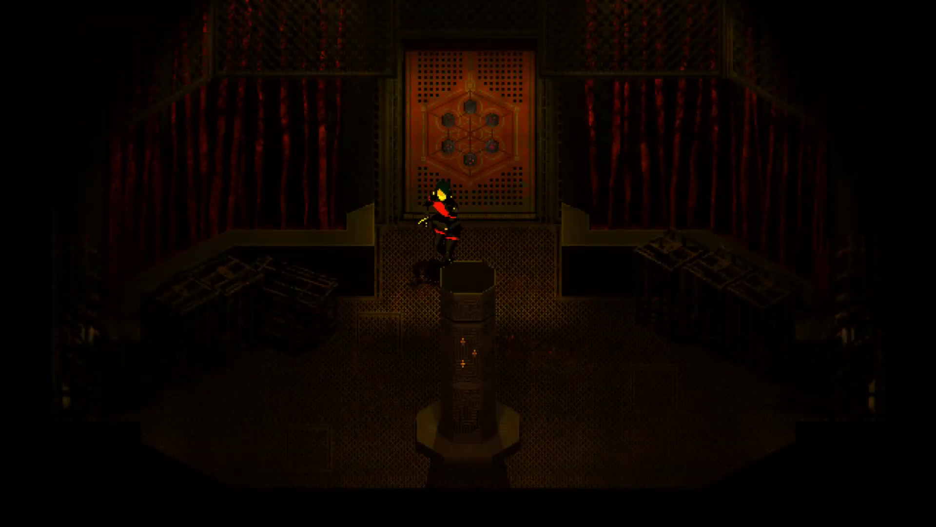
key("a")
key("a")
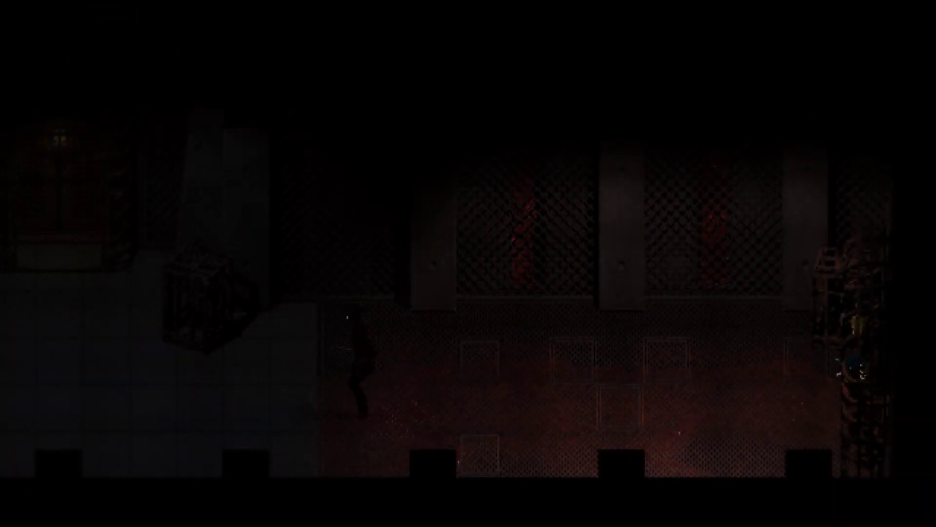
Take the ladder into the next room and walk right past the pedestal
key("d")
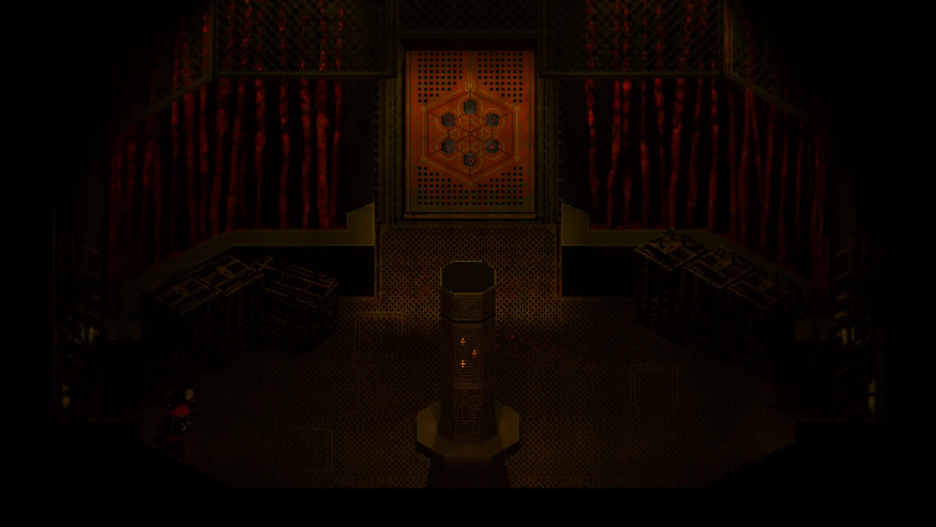
key("d")
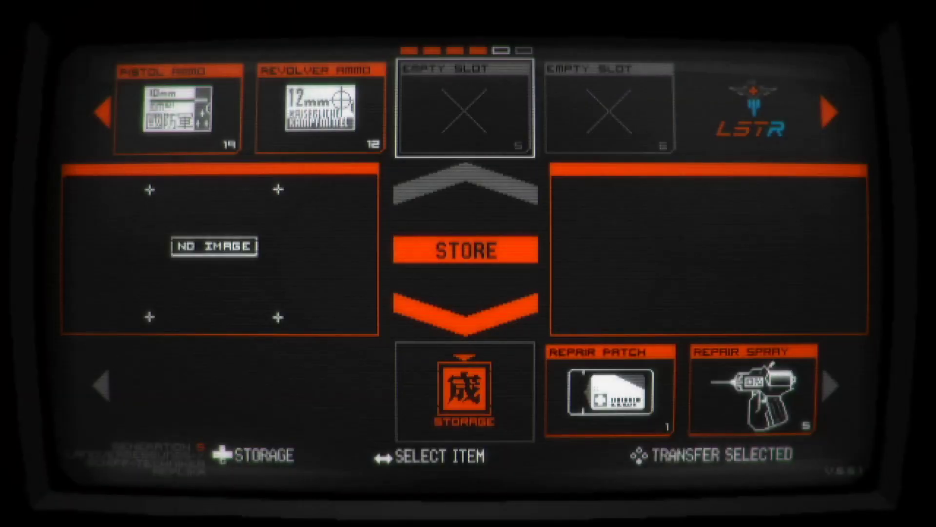
Browse the stored items and check for free inventory slots
key("a")
key("a")
key("a")
key("a")
key("s")
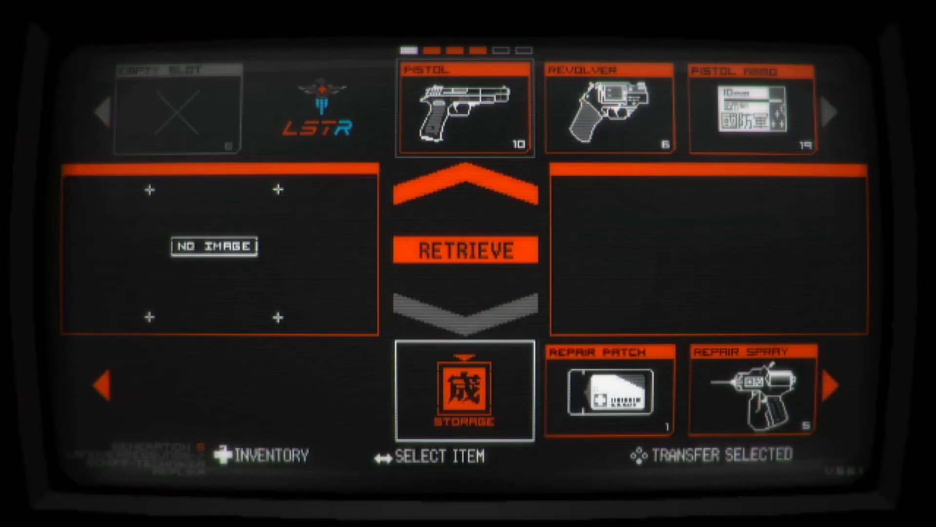
key("d")
key("d")
key("d")
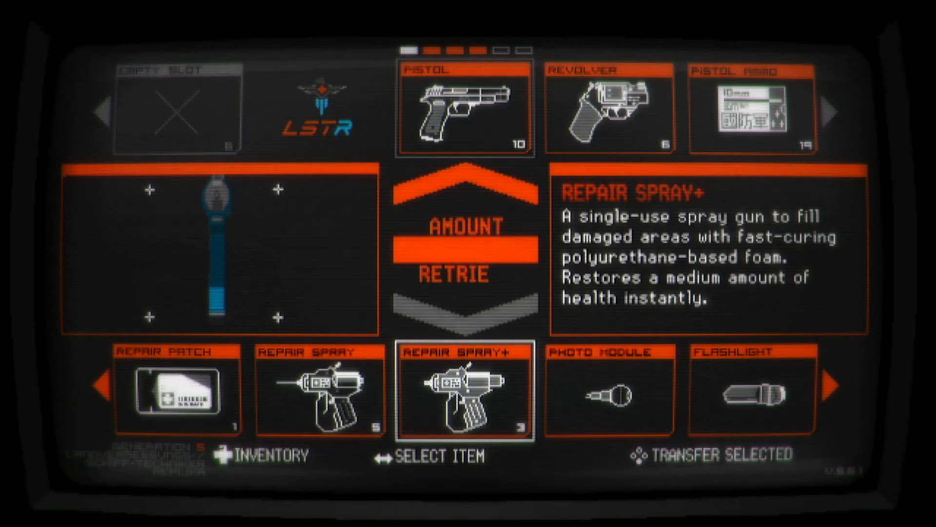
key("d")
key("d")
key("w")
key("d")
key("d")
key("d")
key("d")
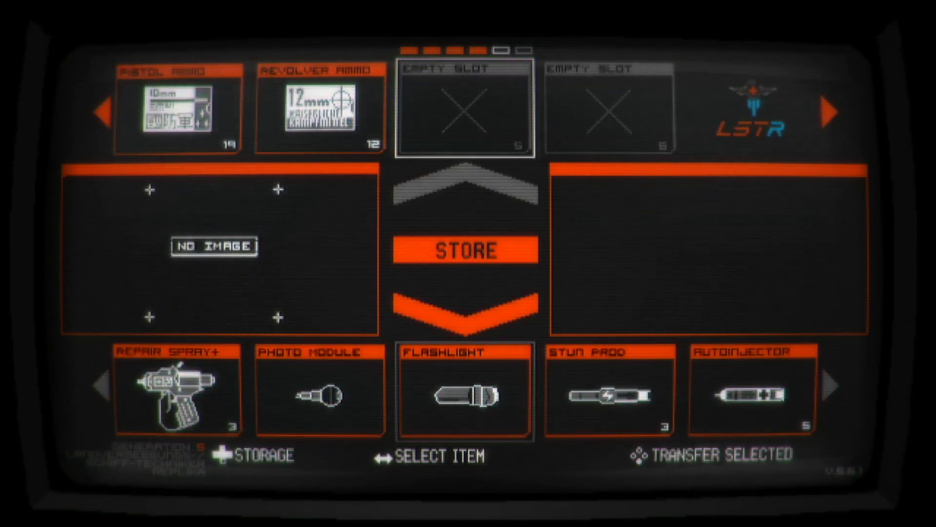
key("s")
Retrieve a Repair Spray+ from storage and read the Repair Patch description
key("a")
key("Return")
key("Return")
key("a")
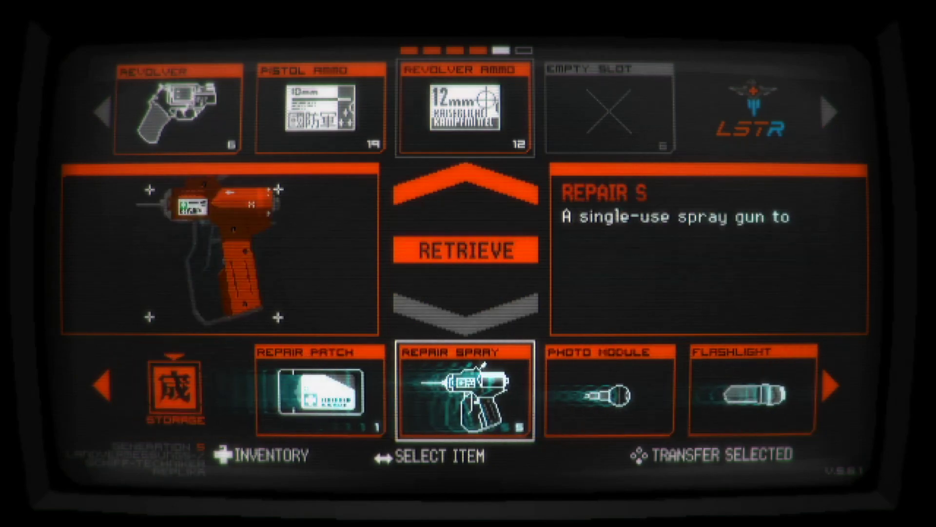
key("a")
key("d")
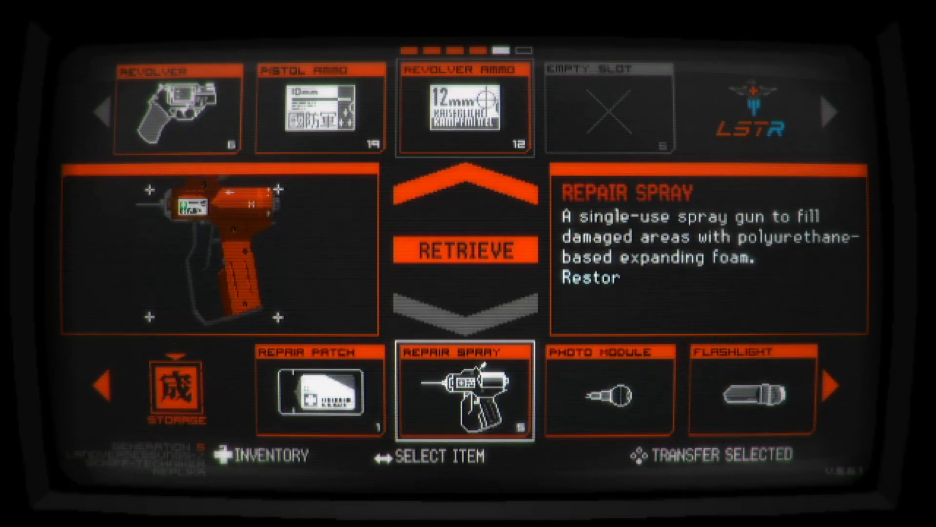
key("a")
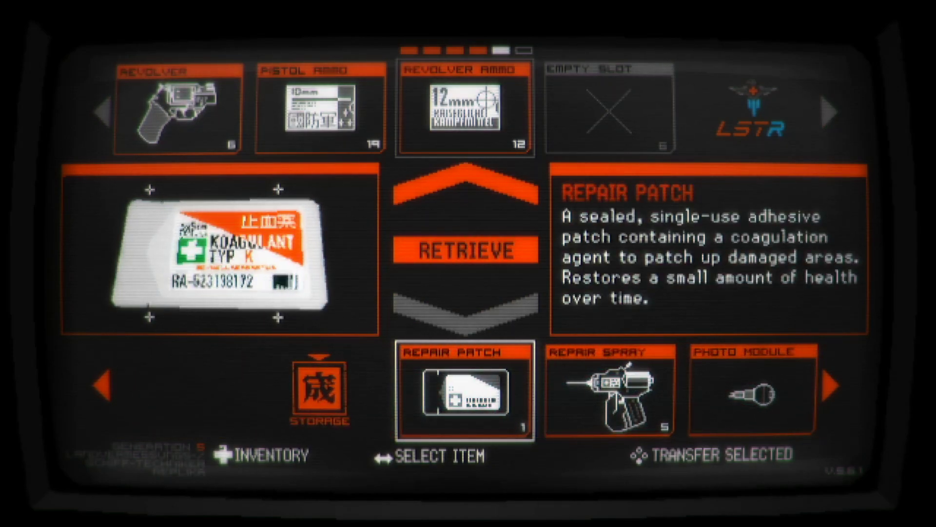
Begin retrieving a Repair Spray from storage
key("d")
key("d")
key("a")
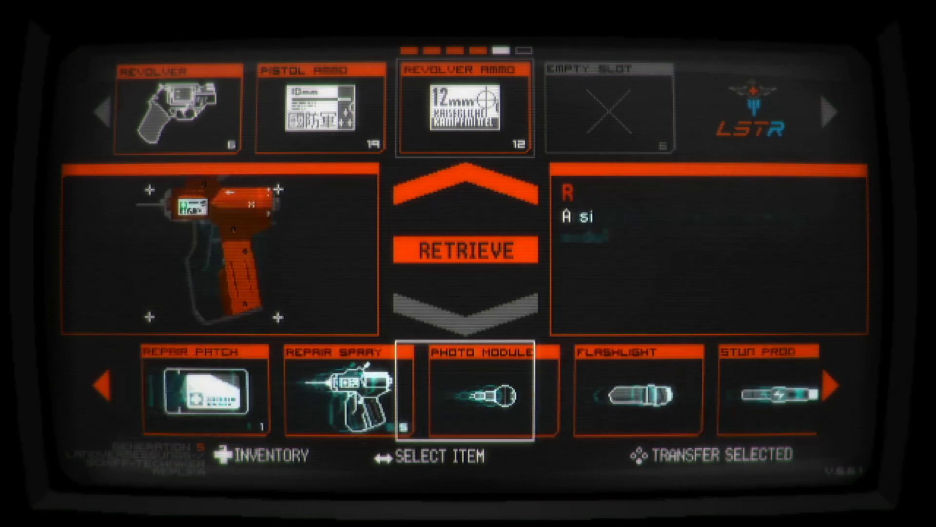
key("e")
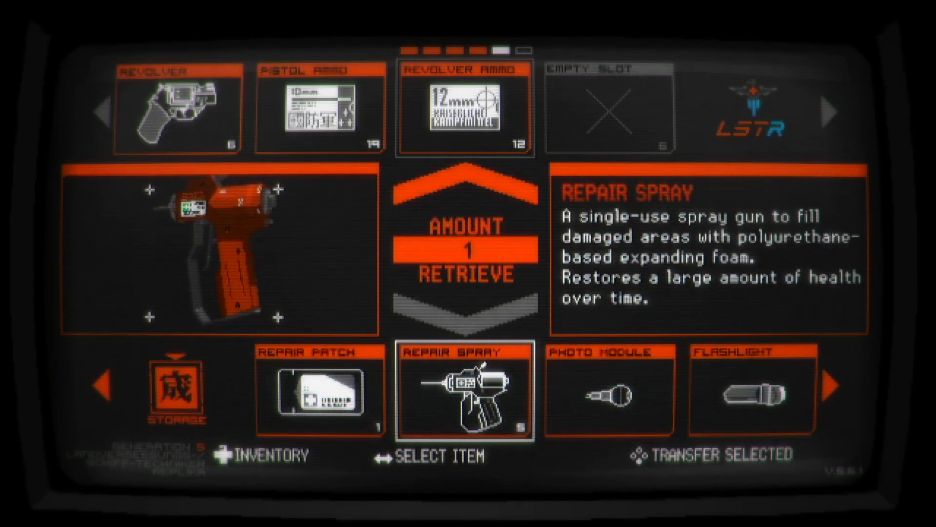